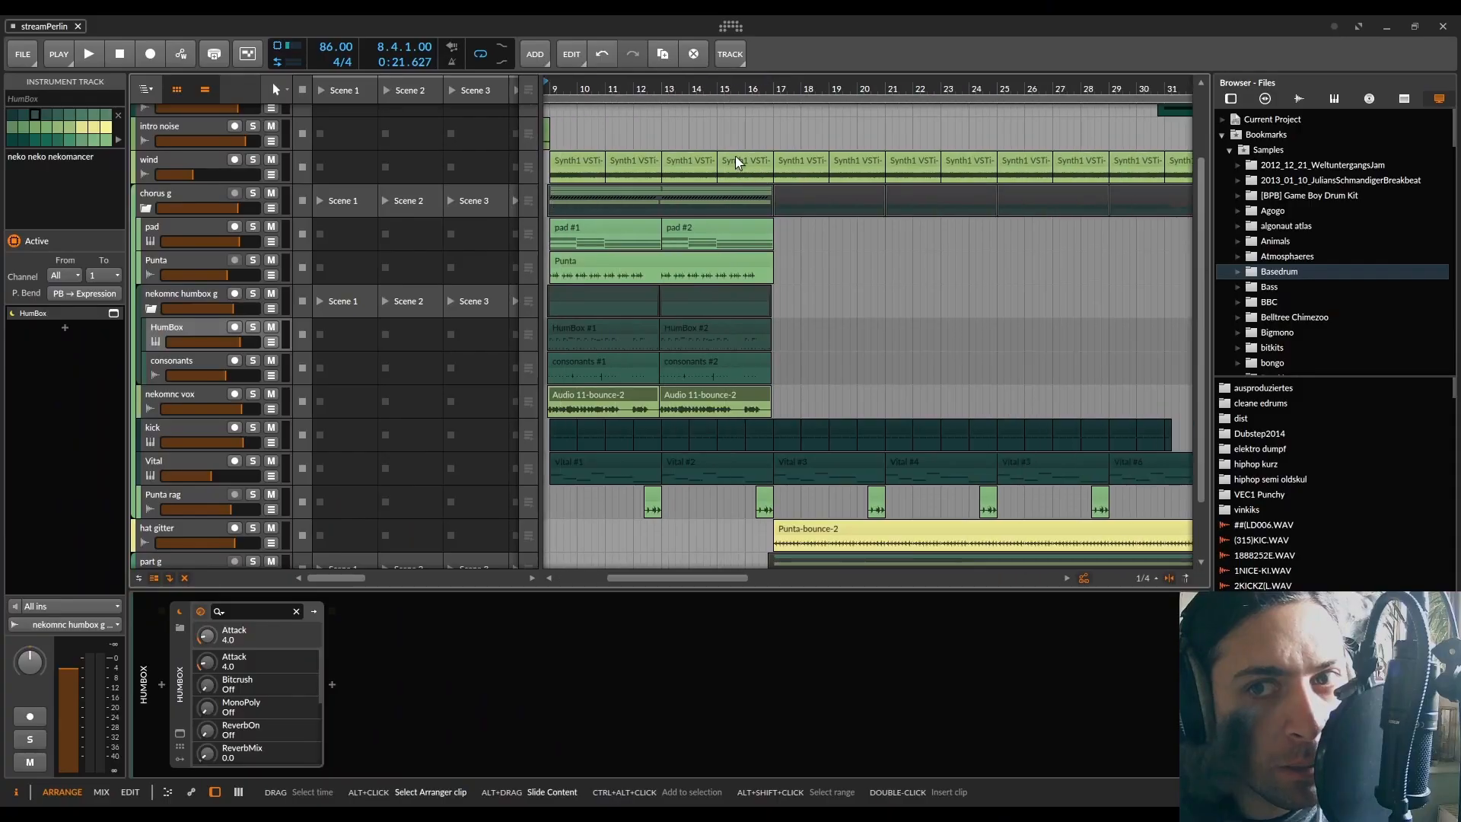
- Play the full arrangement from just before bar 9 to hear all tracks together
{"action": "scroll", "coordinate": [735, 156], "scroll_direction": "up", "scroll_amount": 2}
{"action": "left_click_drag", "start_coordinate": [563, 105], "coordinate": [644, 84]}
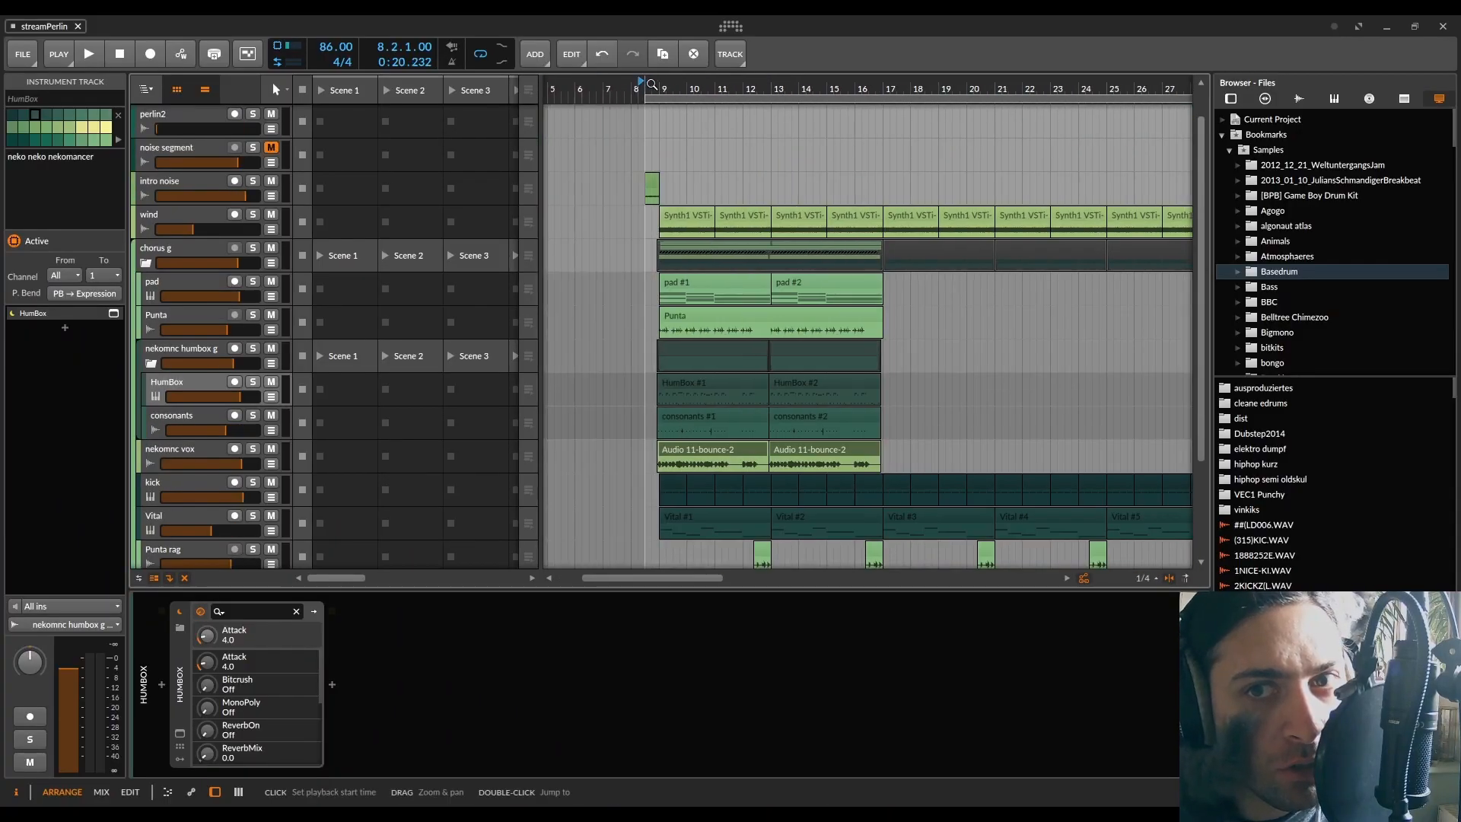
{"action": "scroll", "coordinate": [846, 190], "scroll_direction": "down", "scroll_amount": 2}
{"action": "key", "text": "space"}
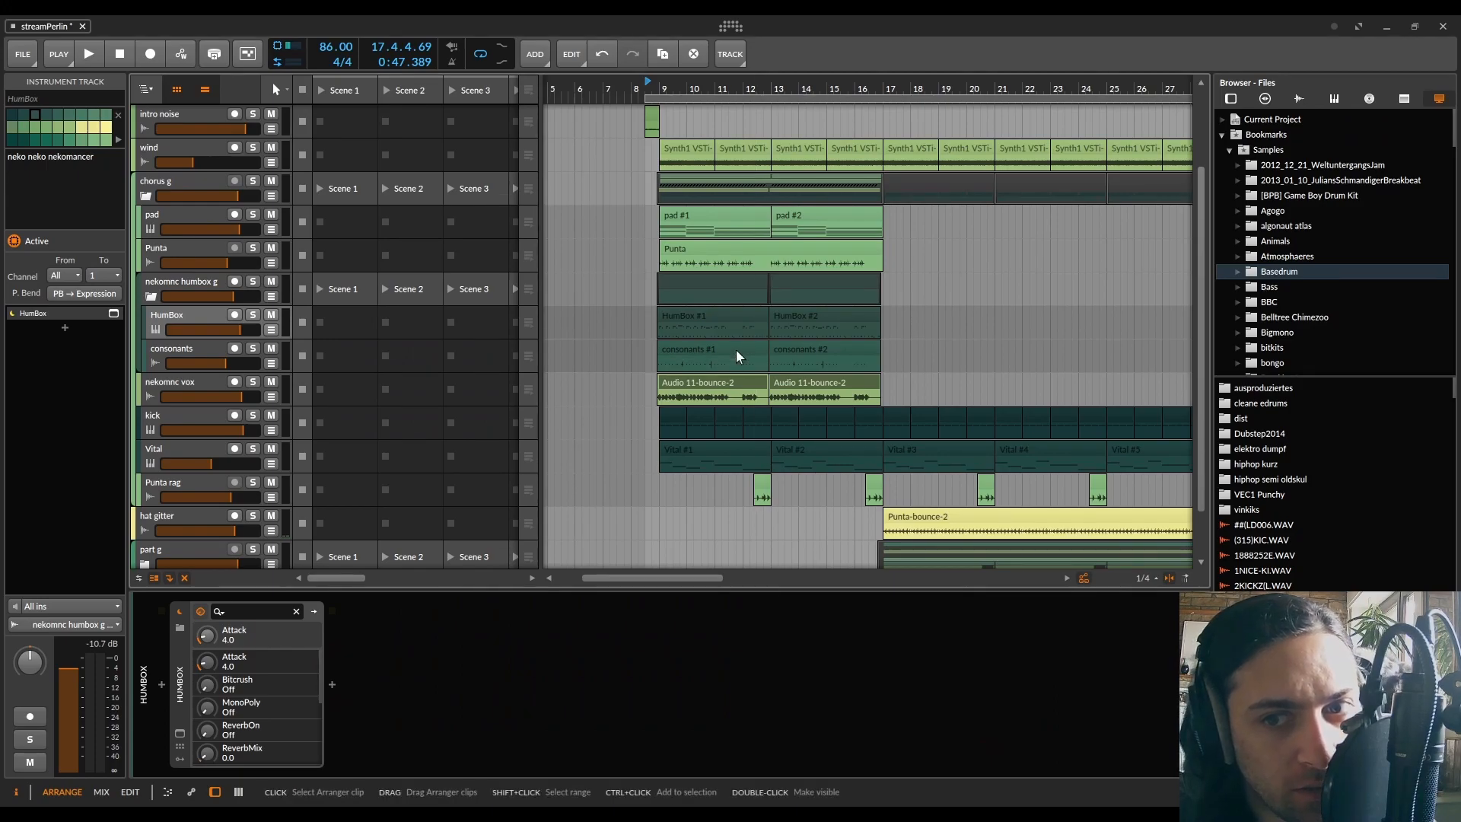
- Solo the nekomnc humbox g group, its consonants track and the nekomnc vox track, and play them from just before bar 9
{"action": "left_click", "coordinate": [254, 281]}
{"action": "left_click", "coordinate": [253, 350]}
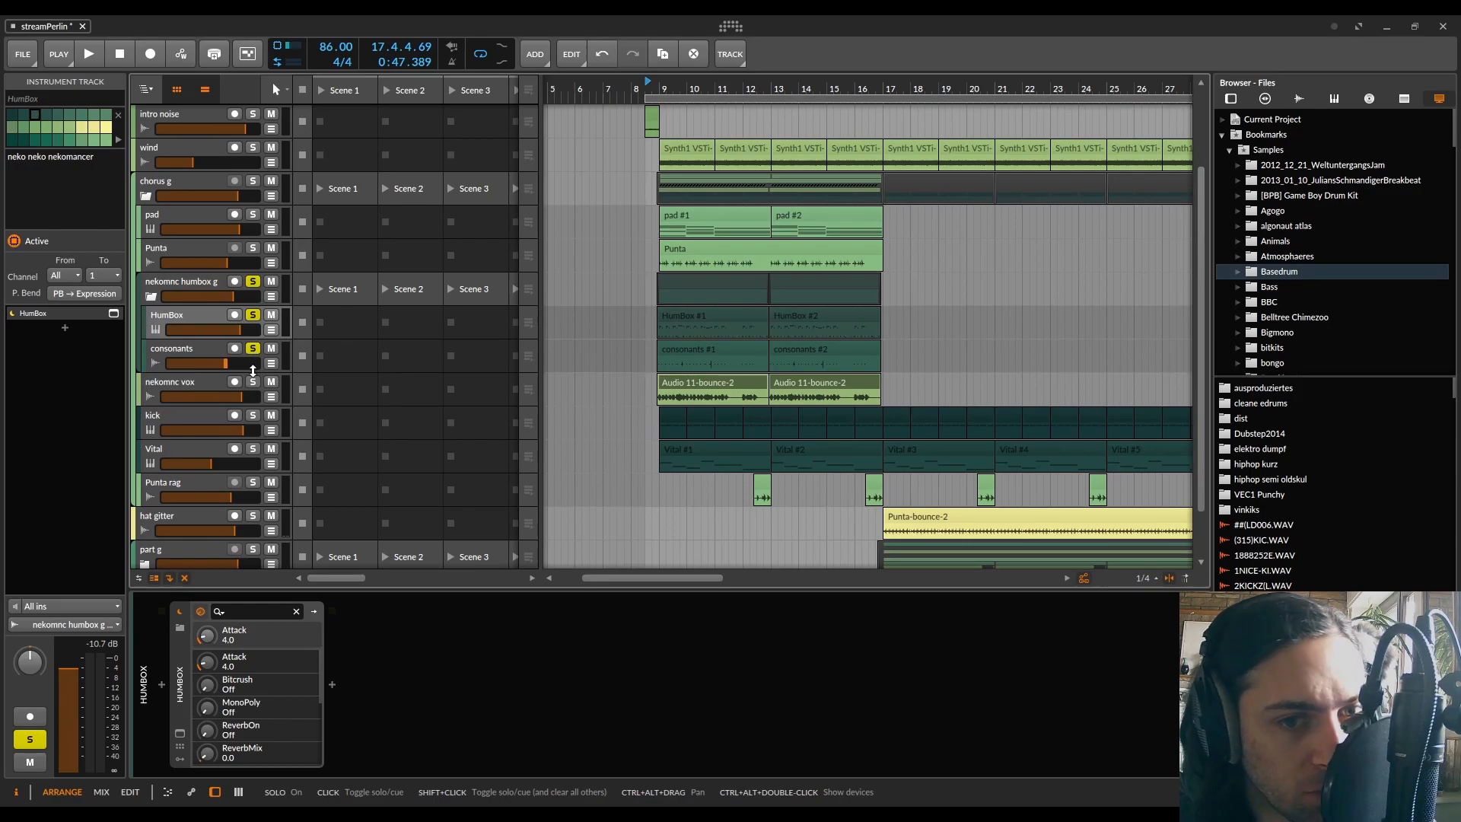
{"action": "left_click", "coordinate": [251, 382]}
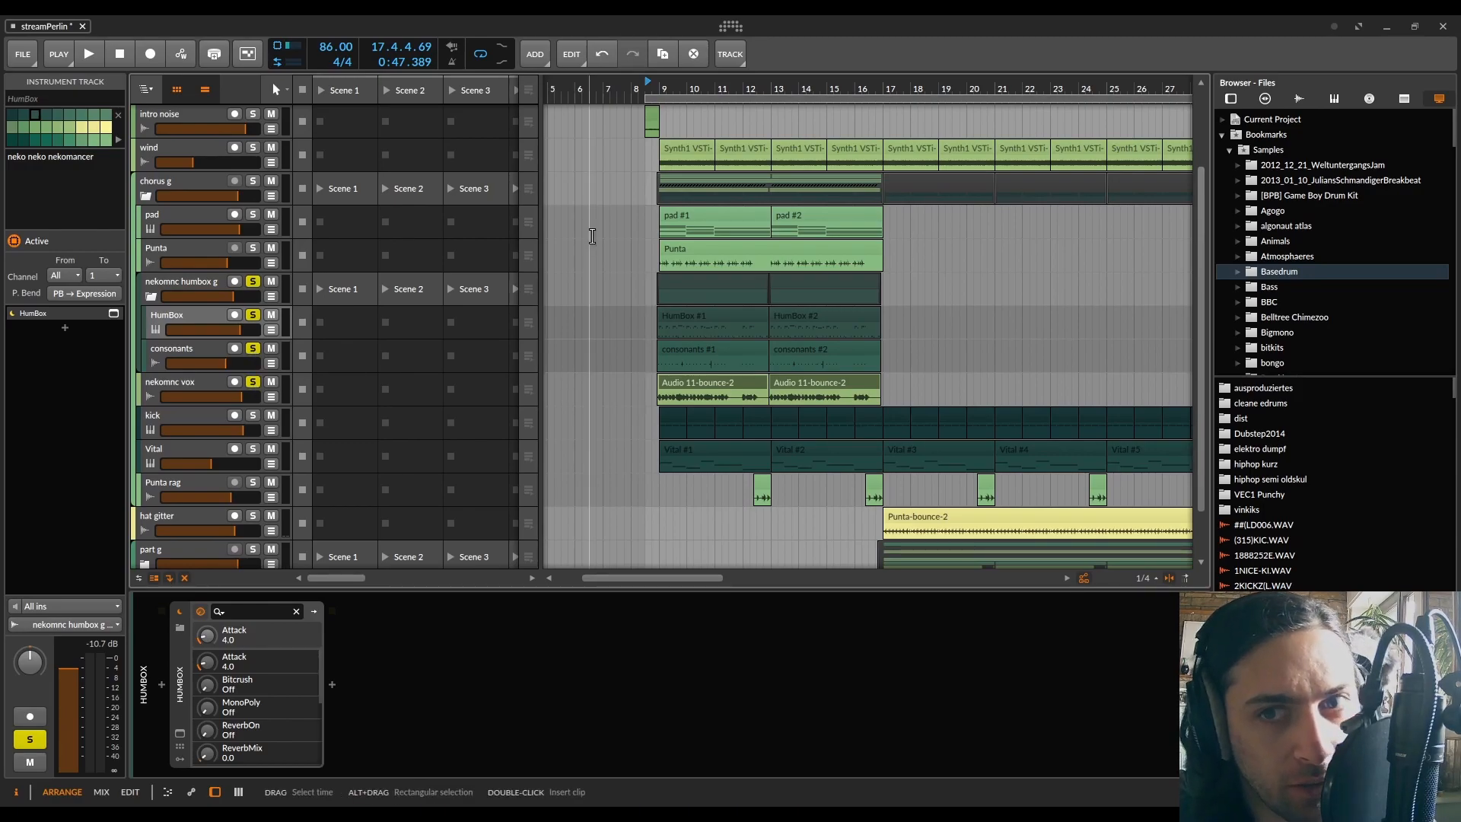
{"action": "left_click_drag", "start_coordinate": [660, 89], "coordinate": [660, 89]}
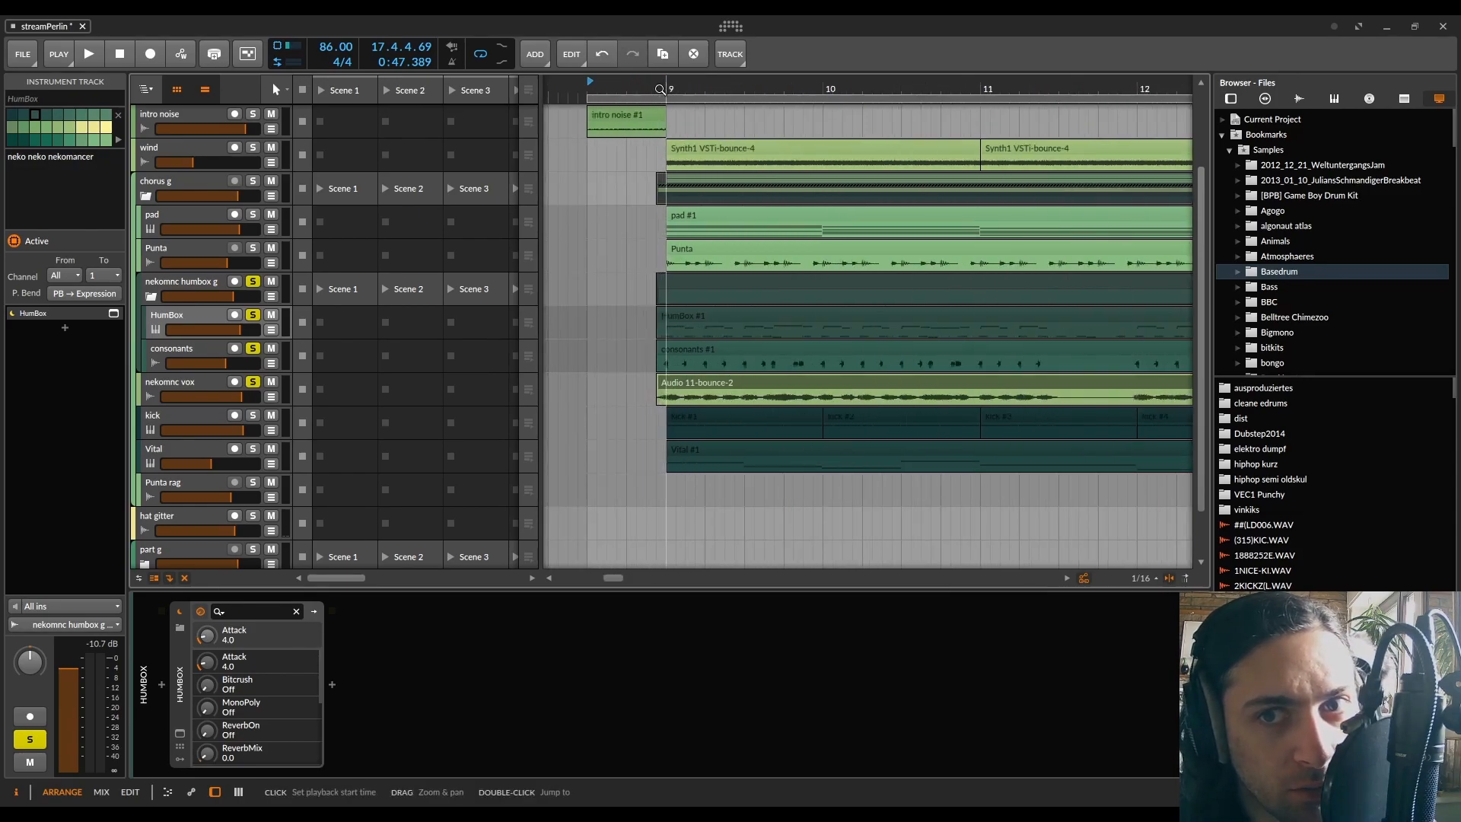
{"action": "left_click", "coordinate": [653, 89]}
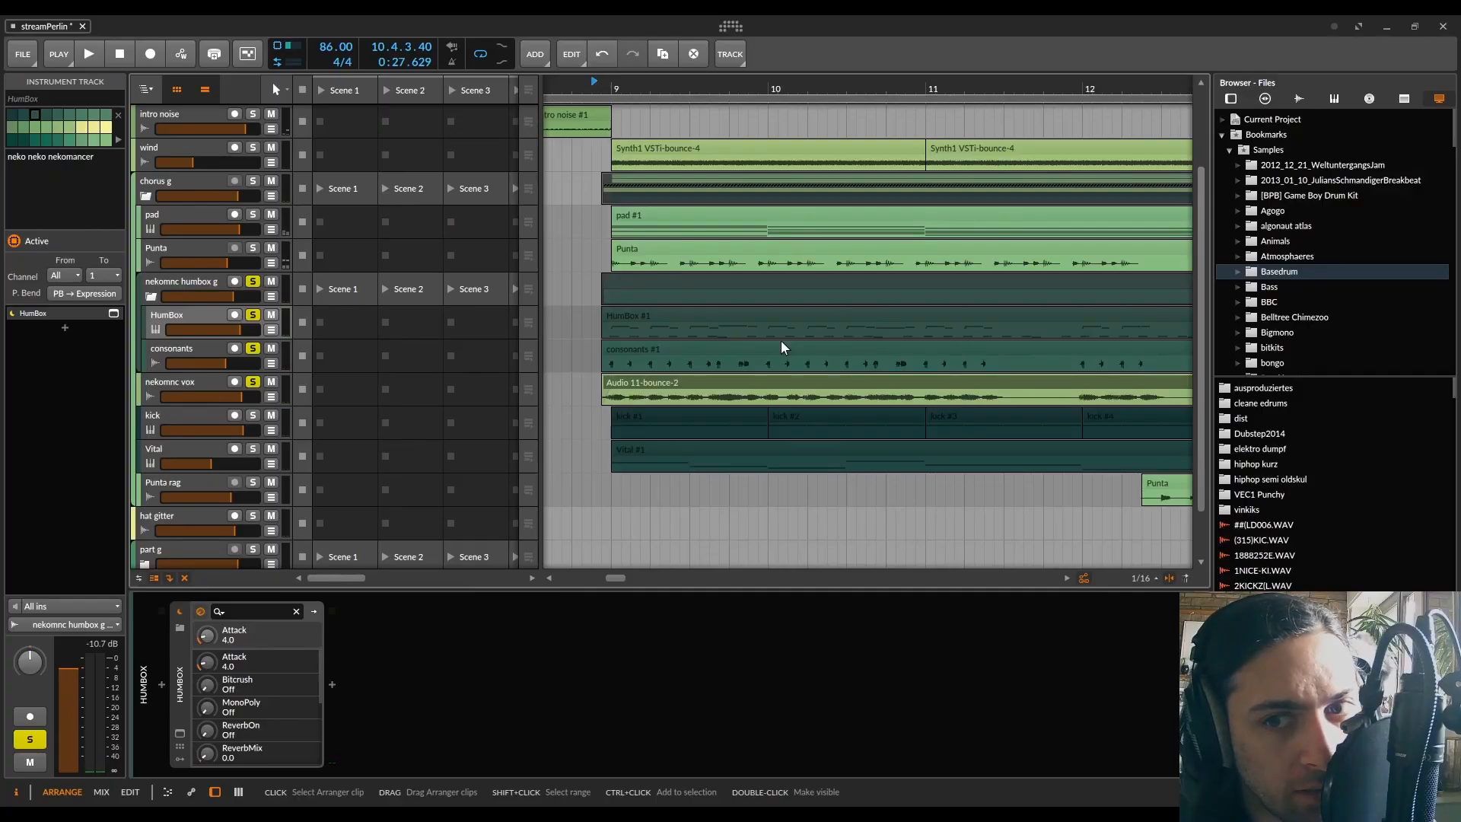
- Remove the solo from the nekomnc vox, consonants and HumBox tracks, leaving only the nekomnc humbox g group soloed
{"action": "left_click", "coordinate": [253, 381]}
{"action": "left_click", "coordinate": [252, 348]}
{"action": "left_click", "coordinate": [253, 314]}
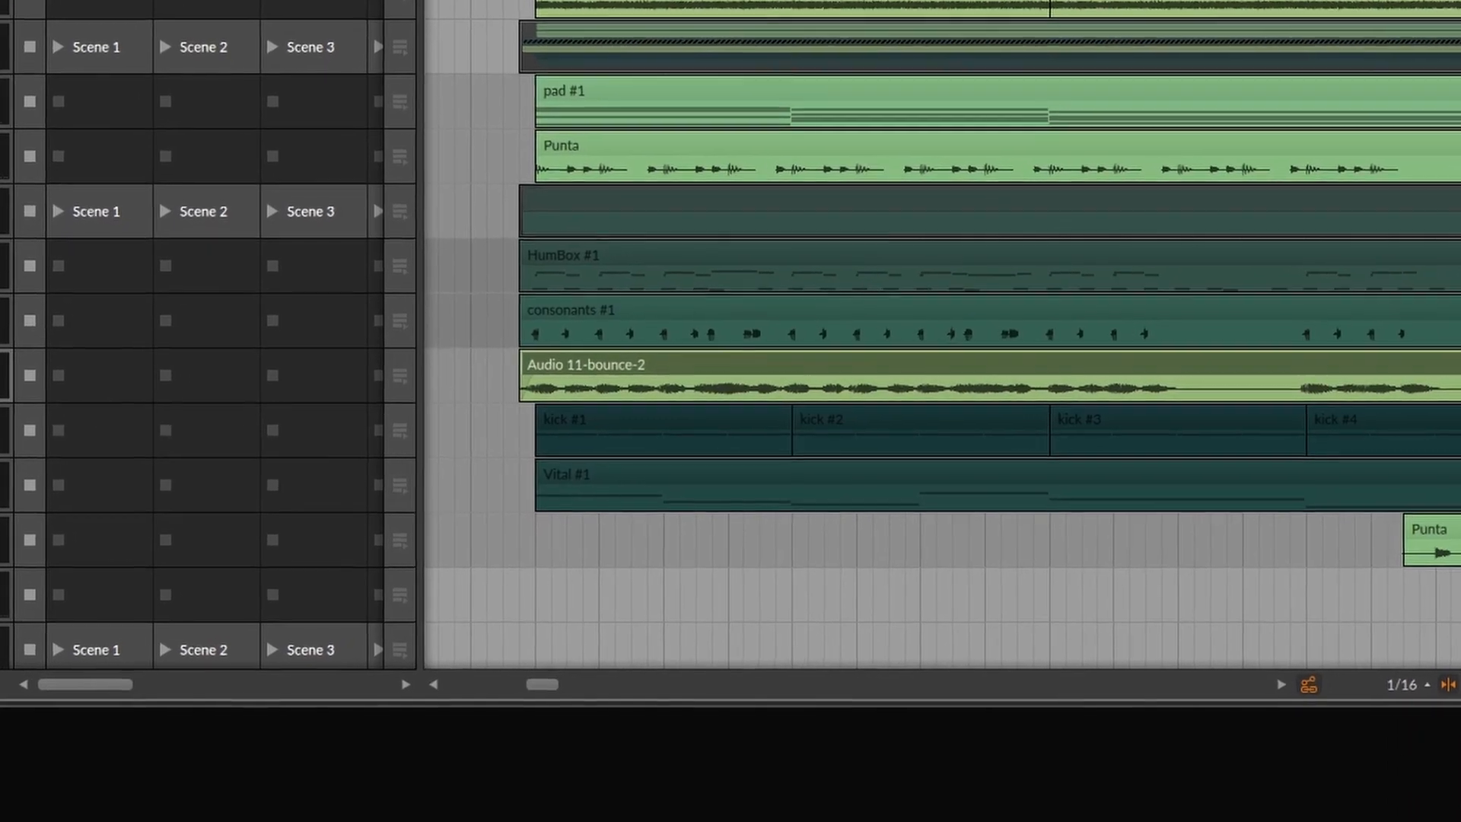
{"action": "key", "text": "ctrl+alt+plus"}
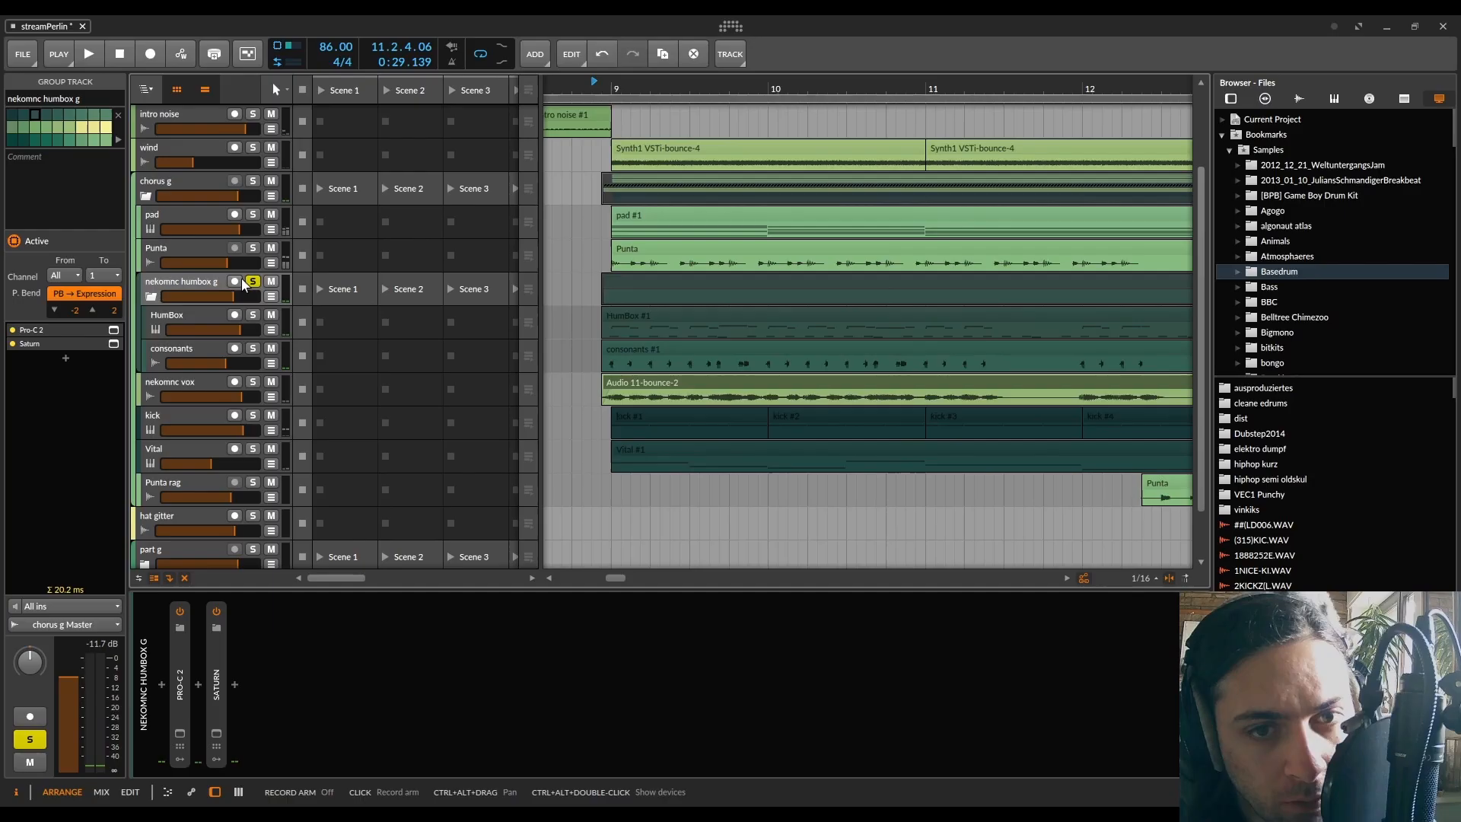
- Unsolo the nekomnc humbox g group, solo its consonants track instead and play it on its own
{"action": "left_click", "coordinate": [252, 281]}
{"action": "left_click", "coordinate": [199, 357]}
{"action": "left_click", "coordinate": [252, 351]}
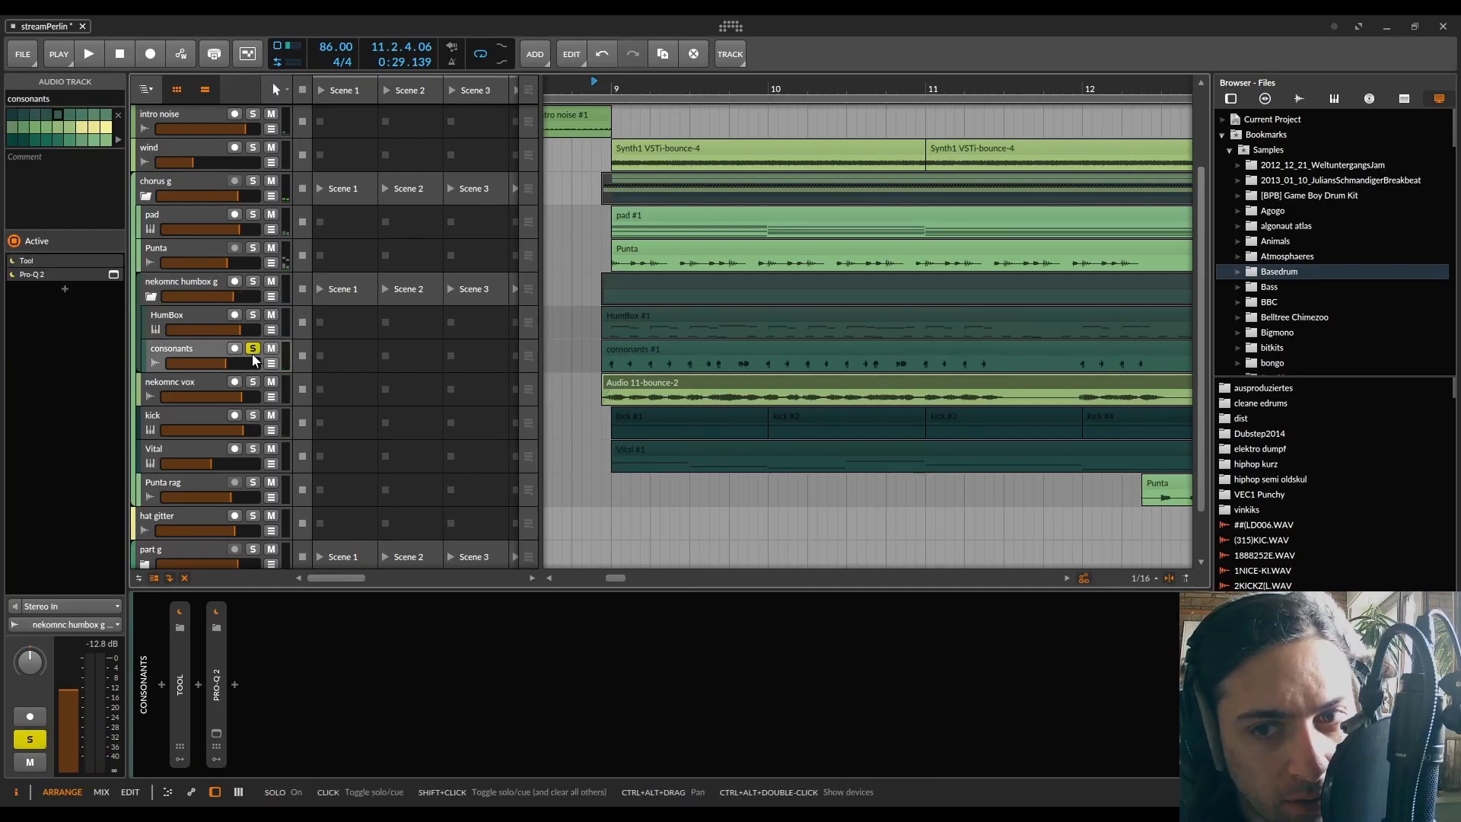
{"action": "key", "text": "space"}
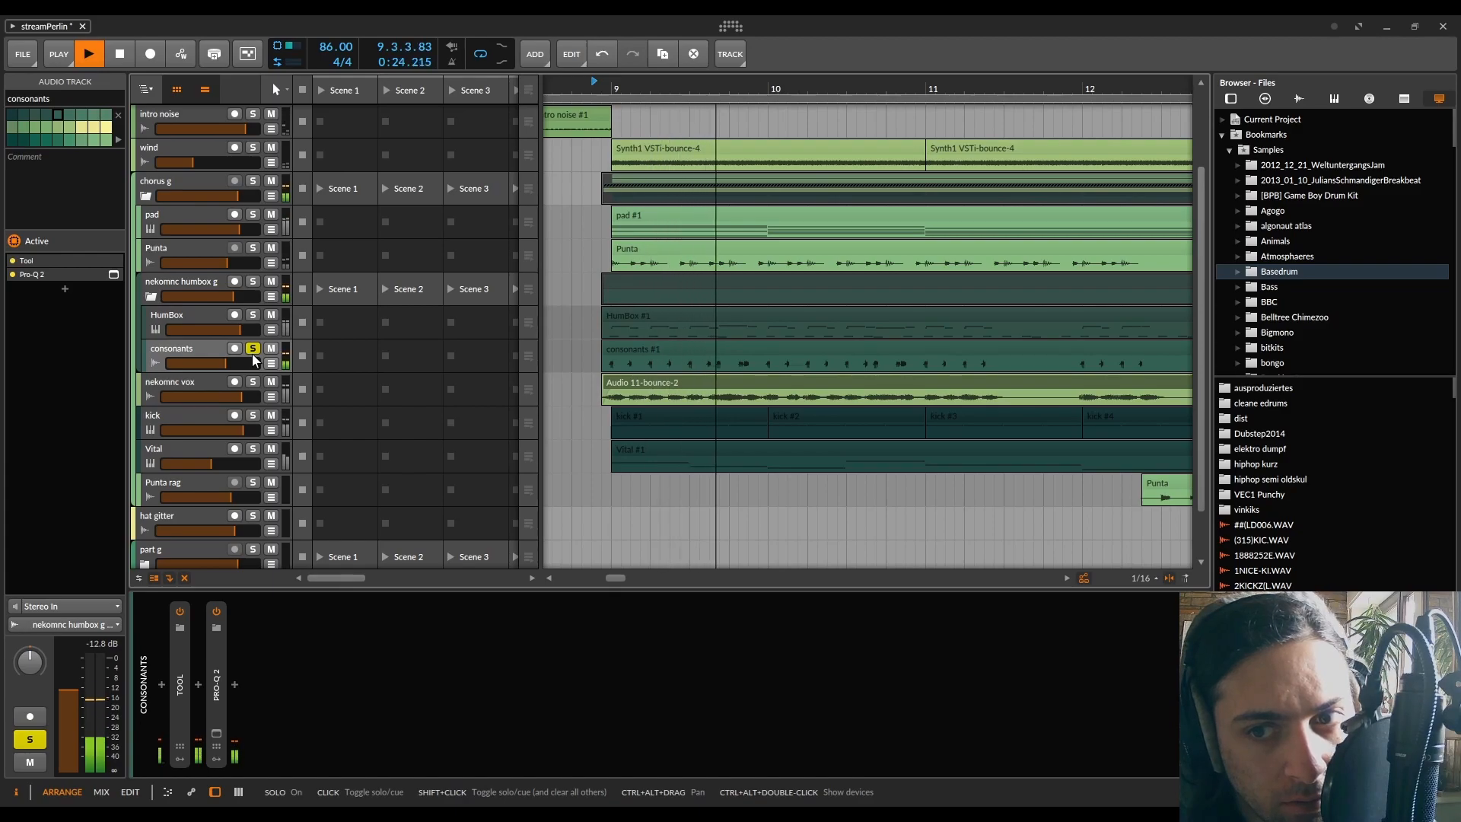
- Switch the solo from consonants to HumBox, select the HumBox track and audition it on its own
{"action": "left_click", "coordinate": [253, 353]}
{"action": "left_click", "coordinate": [253, 316]}
{"action": "left_click", "coordinate": [206, 313]}
{"action": "key", "text": "space"}
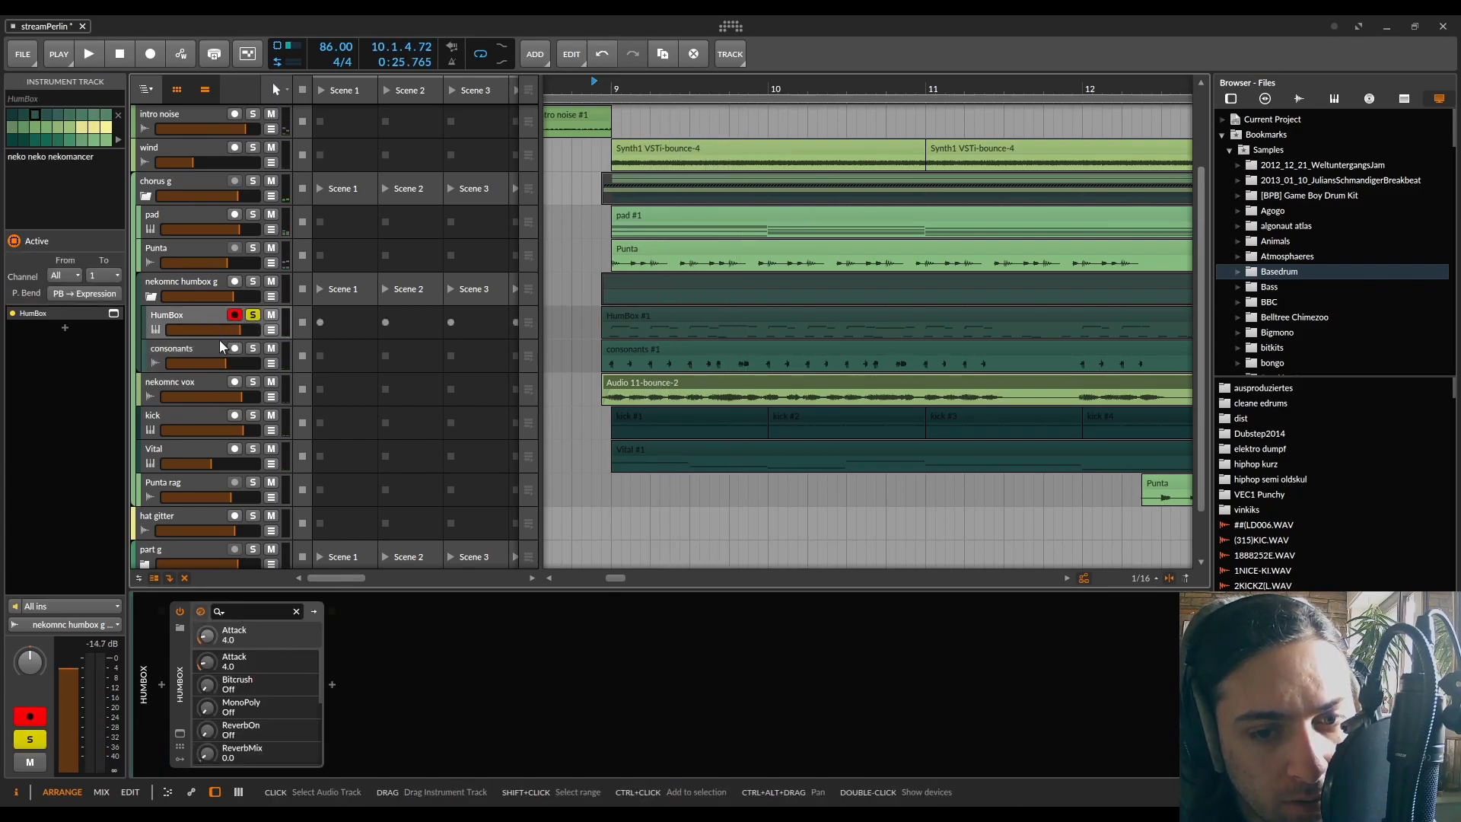
{"action": "key", "text": "space"}
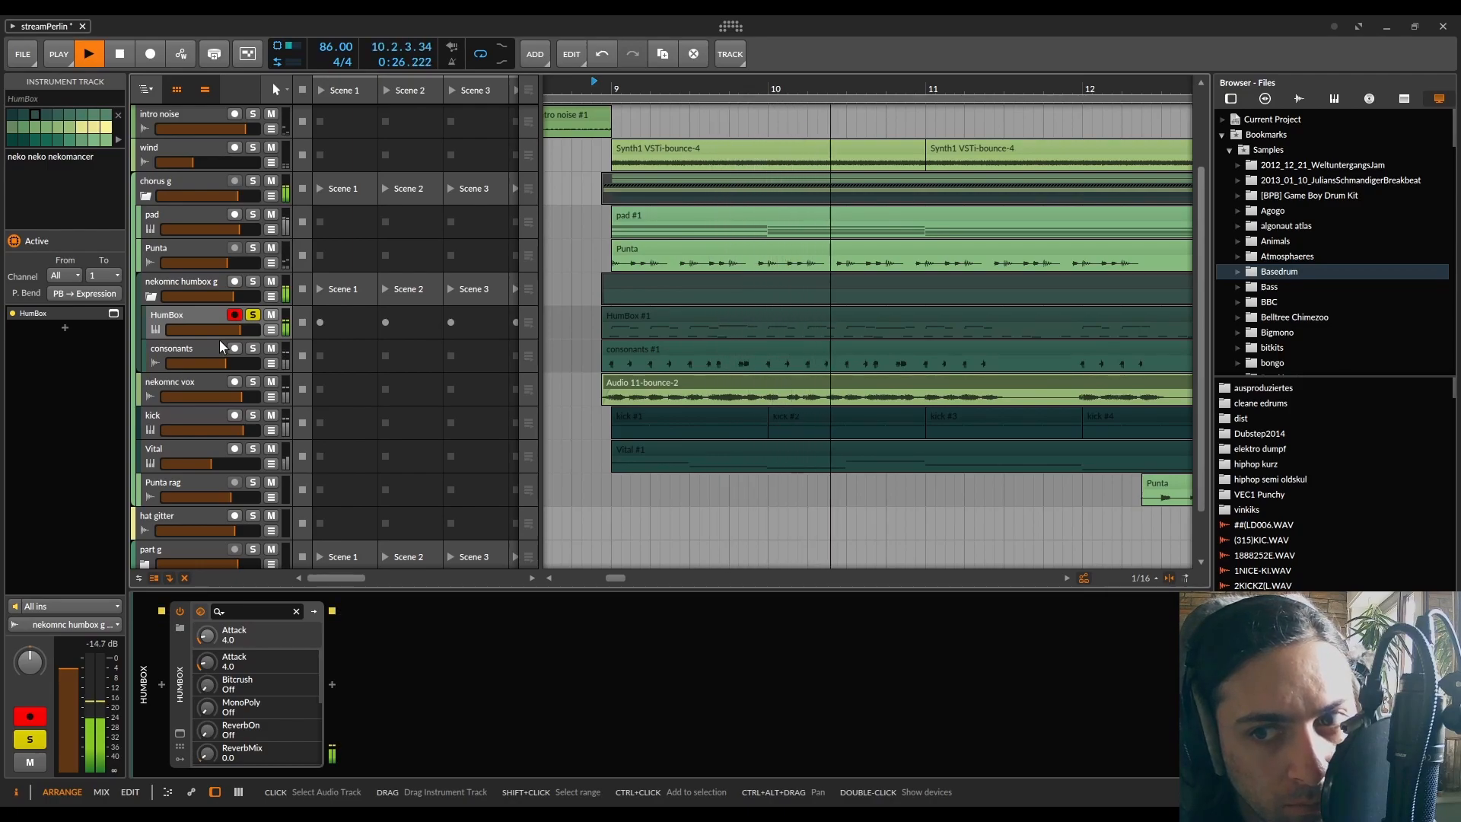
{"action": "key", "text": "space"}
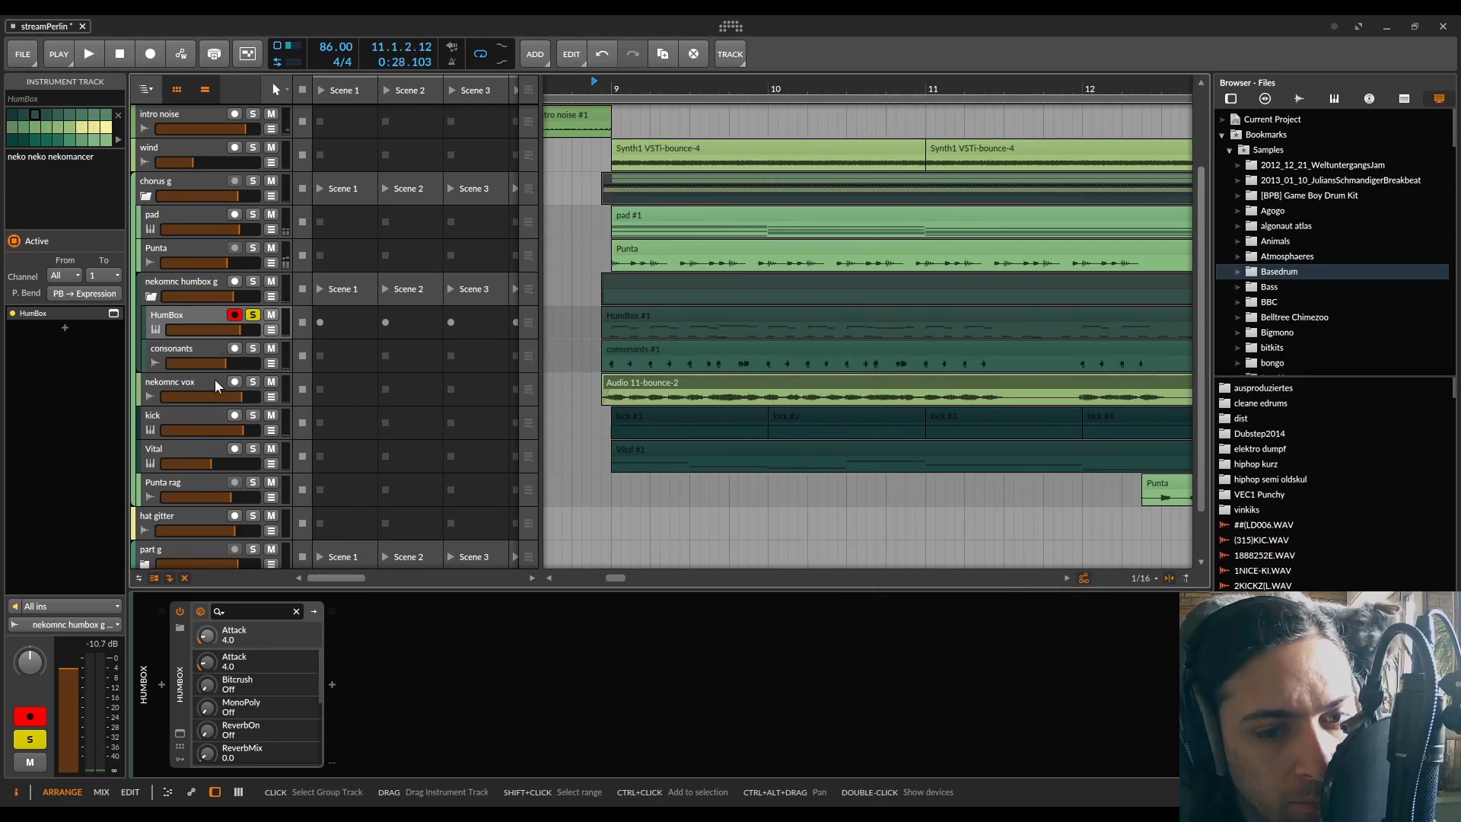
- Look over the HumBox plug-in interface, close it and open the HumBox #1 clip in an enlarged note editor
{"action": "left_click", "coordinate": [181, 733]}
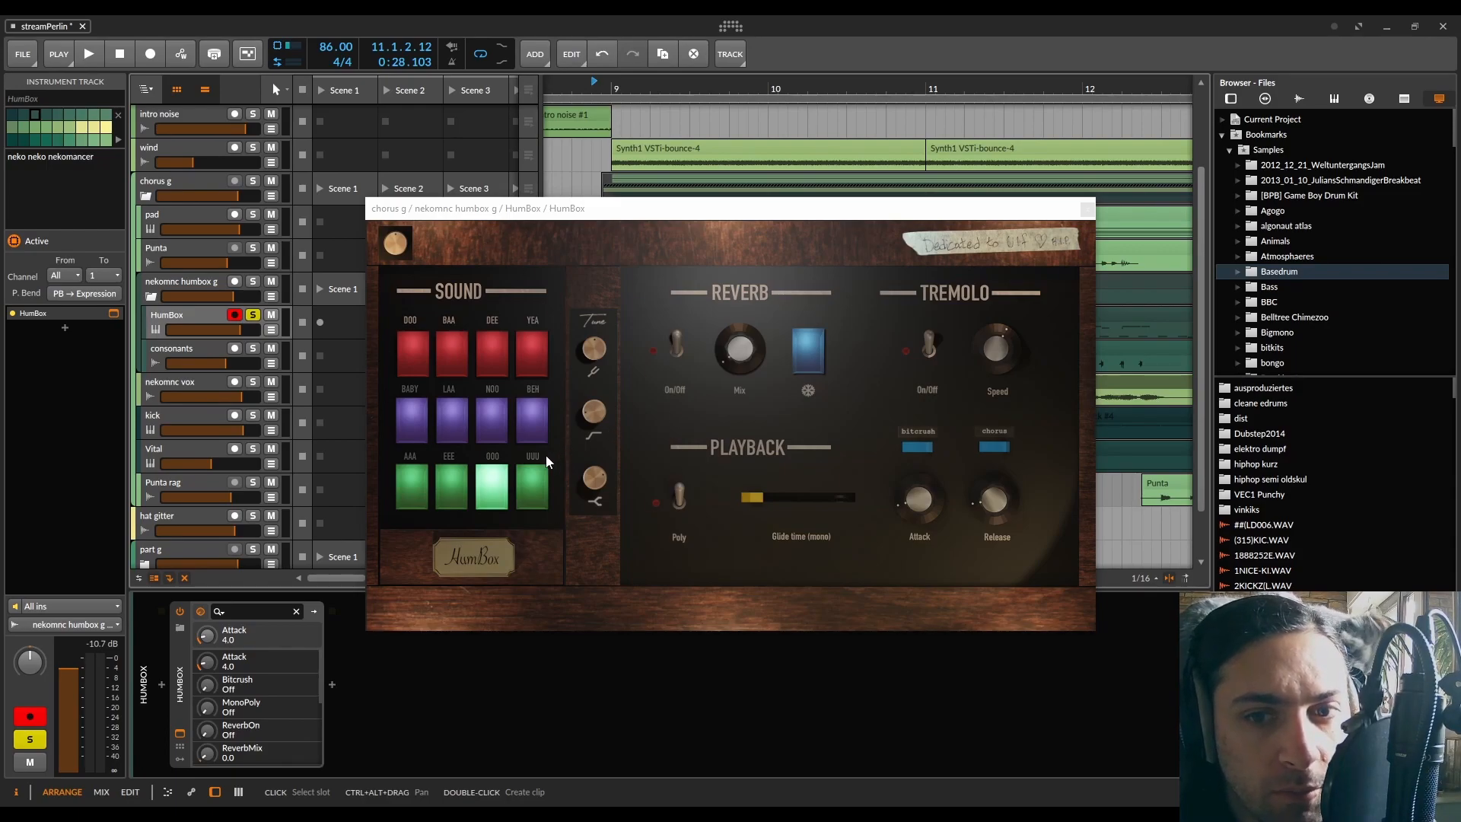
{"action": "left_click", "coordinate": [1088, 210]}
{"action": "key", "text": "e"}
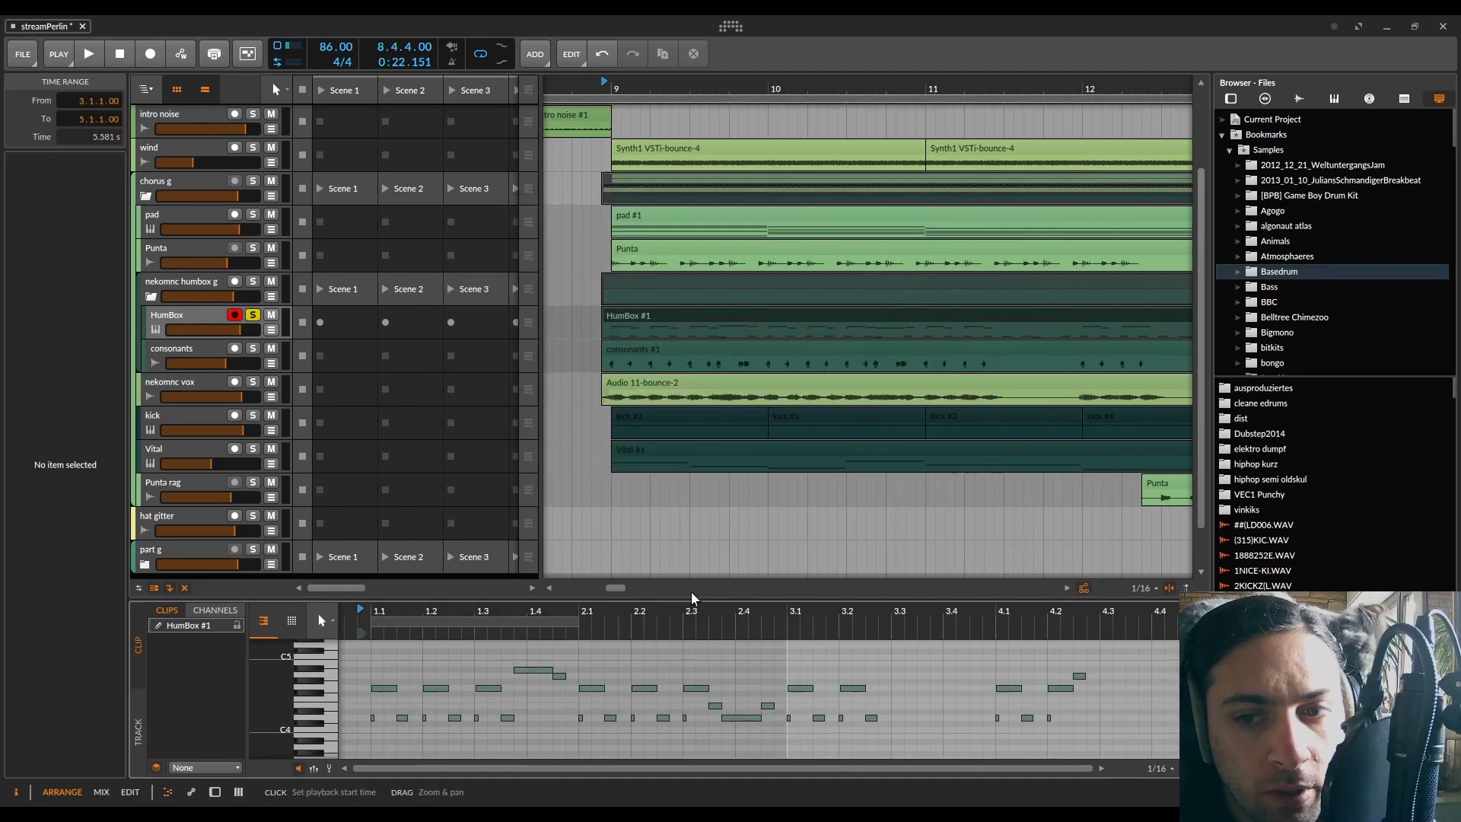
{"action": "key", "text": "shift+Tab"}
{"action": "scroll", "coordinate": [366, 333], "scroll_direction": "up", "scroll_amount": 5}
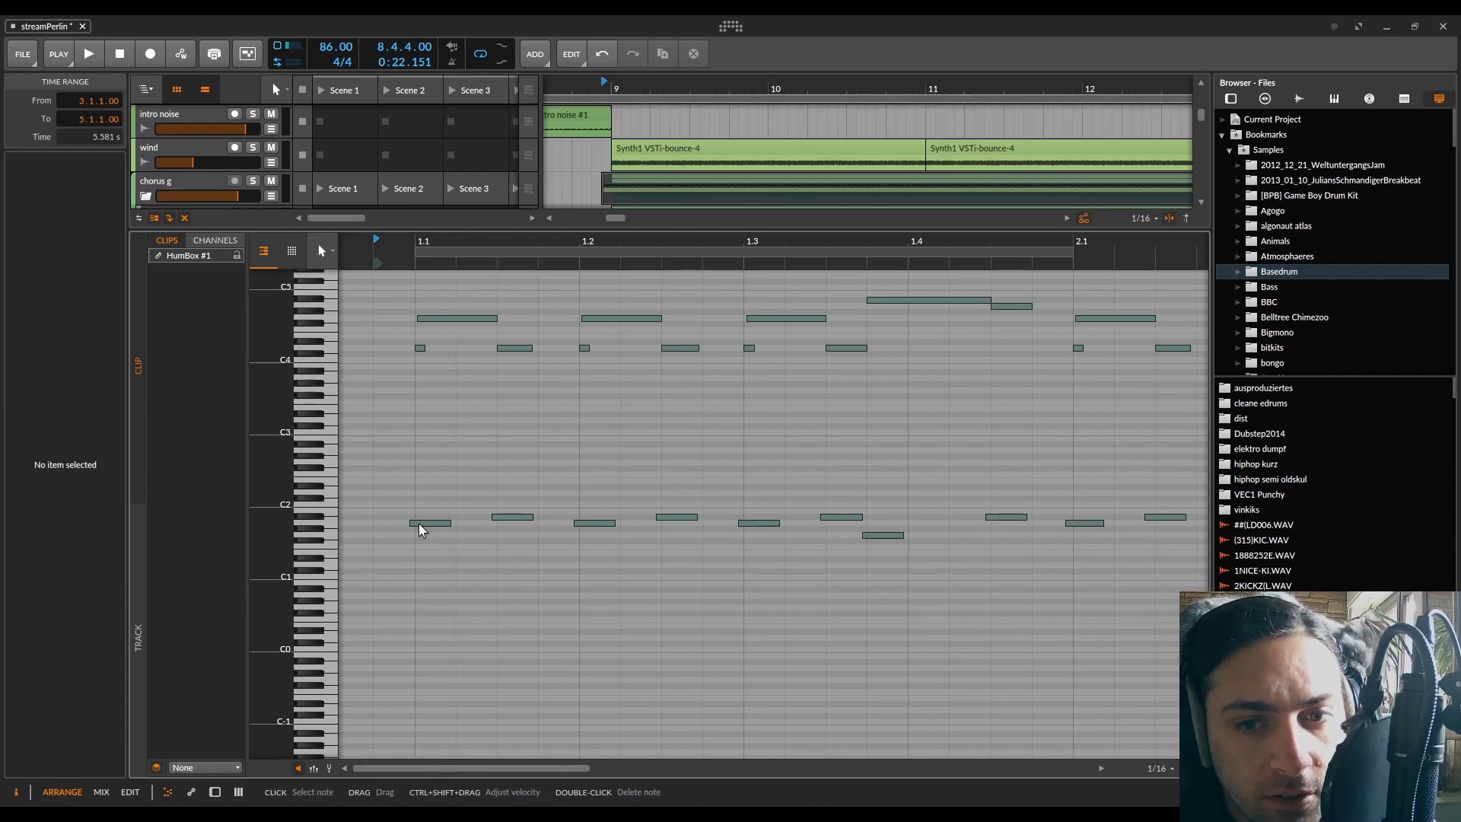
- Audition the HumBox #1 clip from its beginning and again from just before beat 1.3
{"action": "key", "text": "space"}
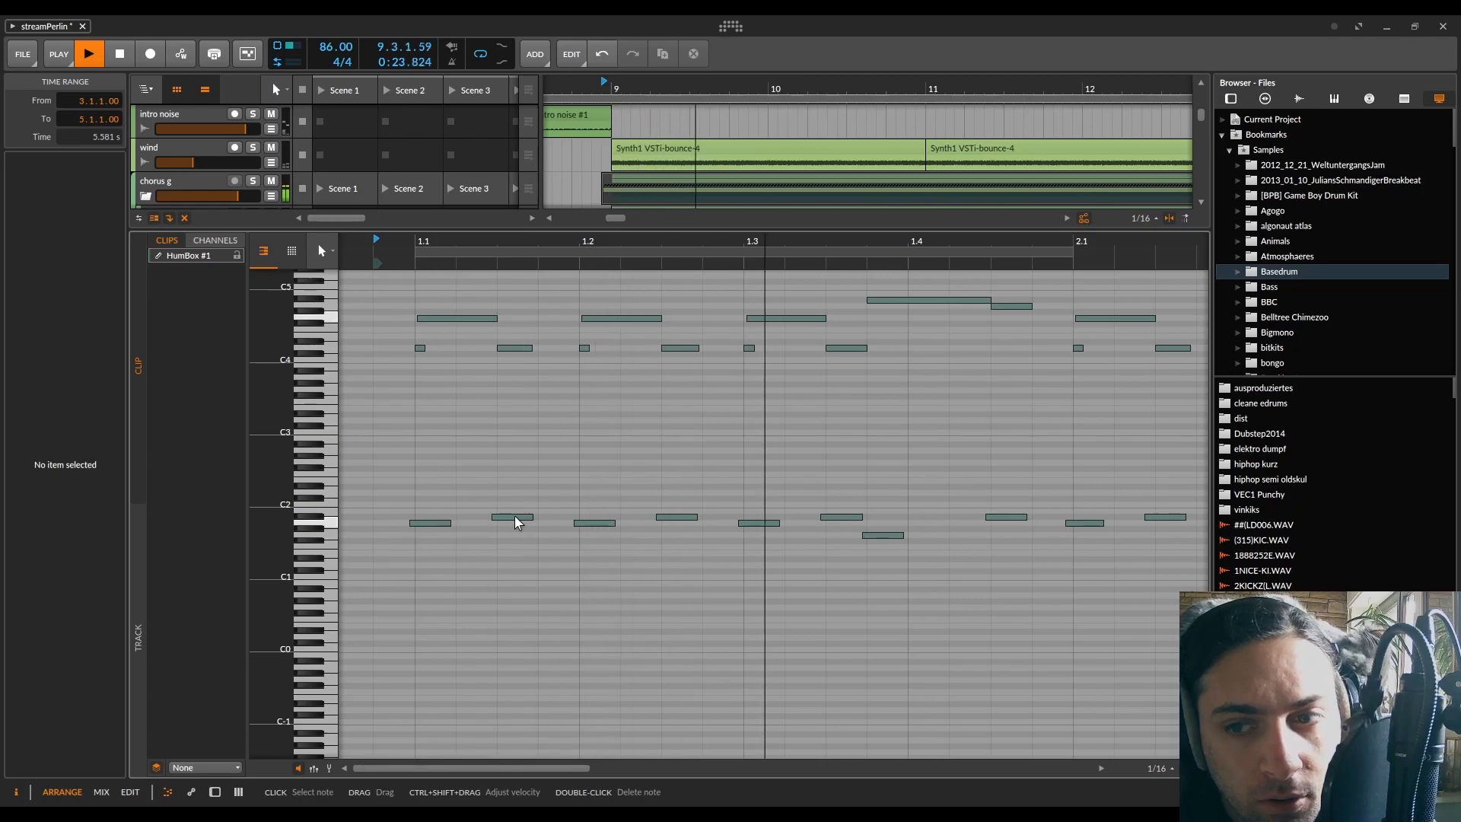
{"action": "key", "text": "space"}
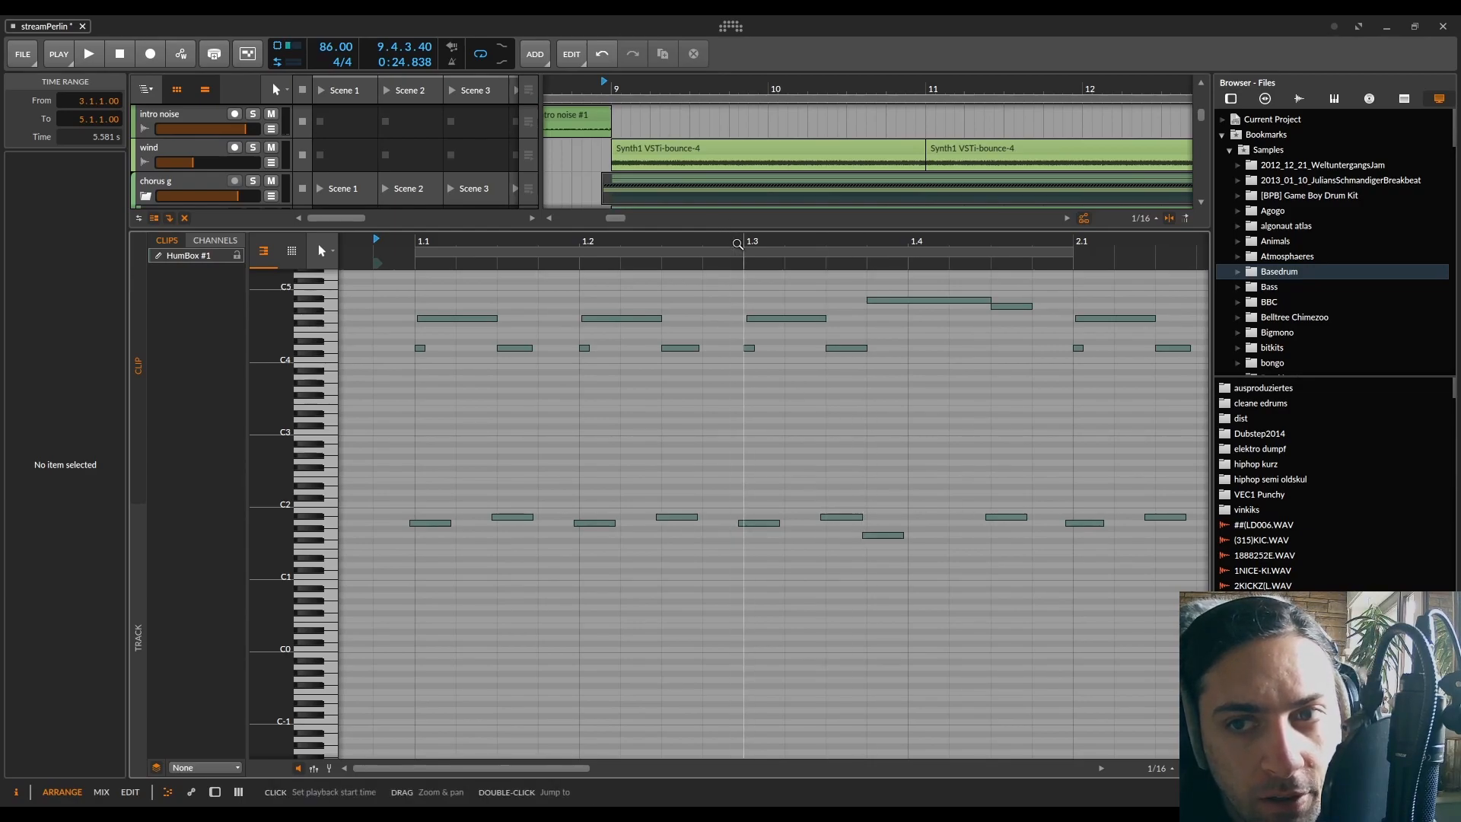
{"action": "scroll", "coordinate": [724, 470], "scroll_direction": "up", "scroll_amount": 5}
{"action": "left_click", "coordinate": [724, 470]}
{"action": "key", "text": "space"}
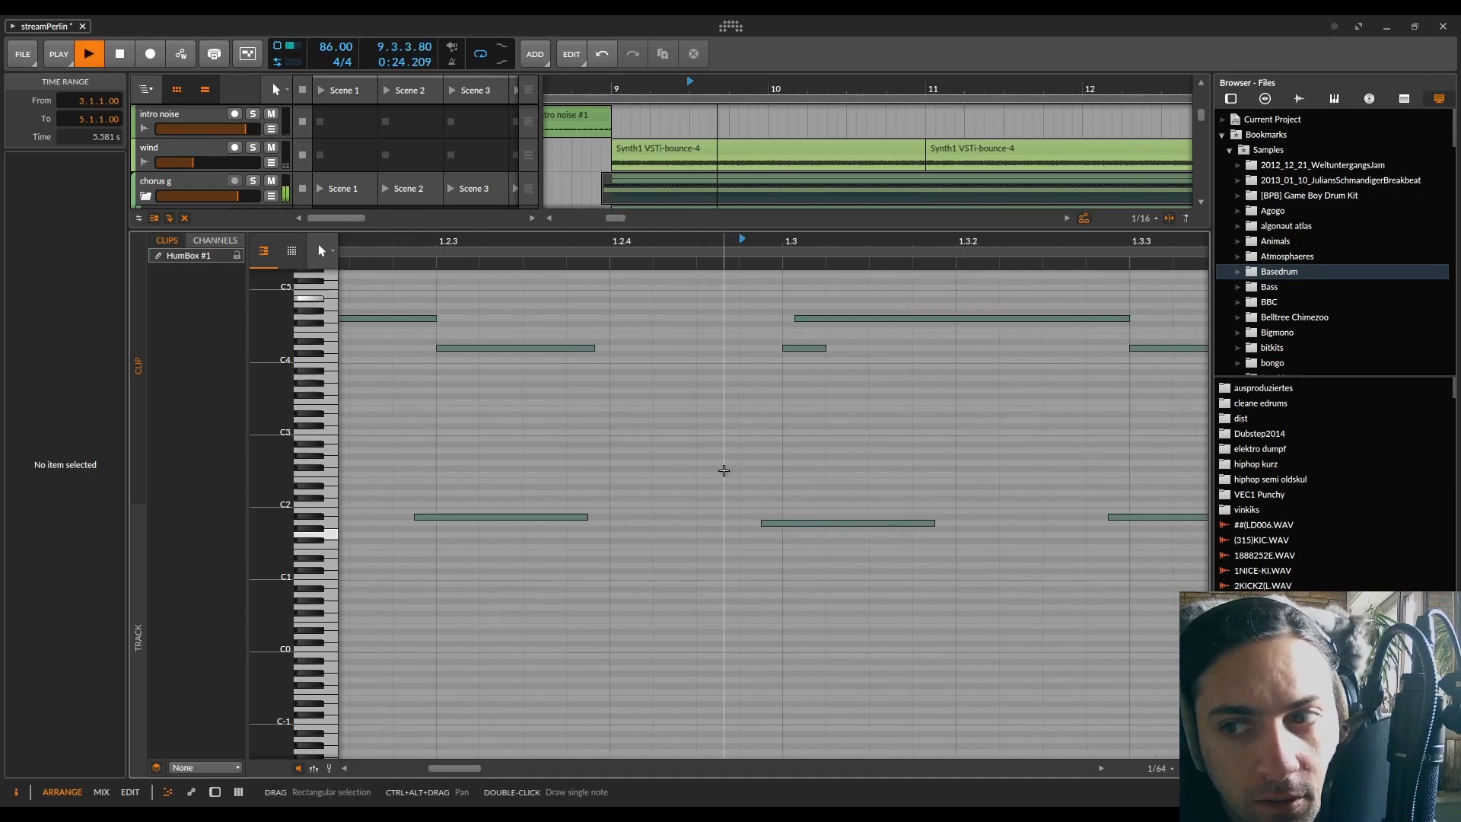
{"action": "key", "text": "space"}
- Move the first low A#1 note to start at 1.1.3.00 and the first A1 note to start at 1.1.1.00
{"action": "scroll", "coordinate": [724, 470], "scroll_direction": "down", "scroll_amount": 5}
{"action": "scroll", "coordinate": [723, 470], "scroll_direction": "down", "scroll_amount": 2}
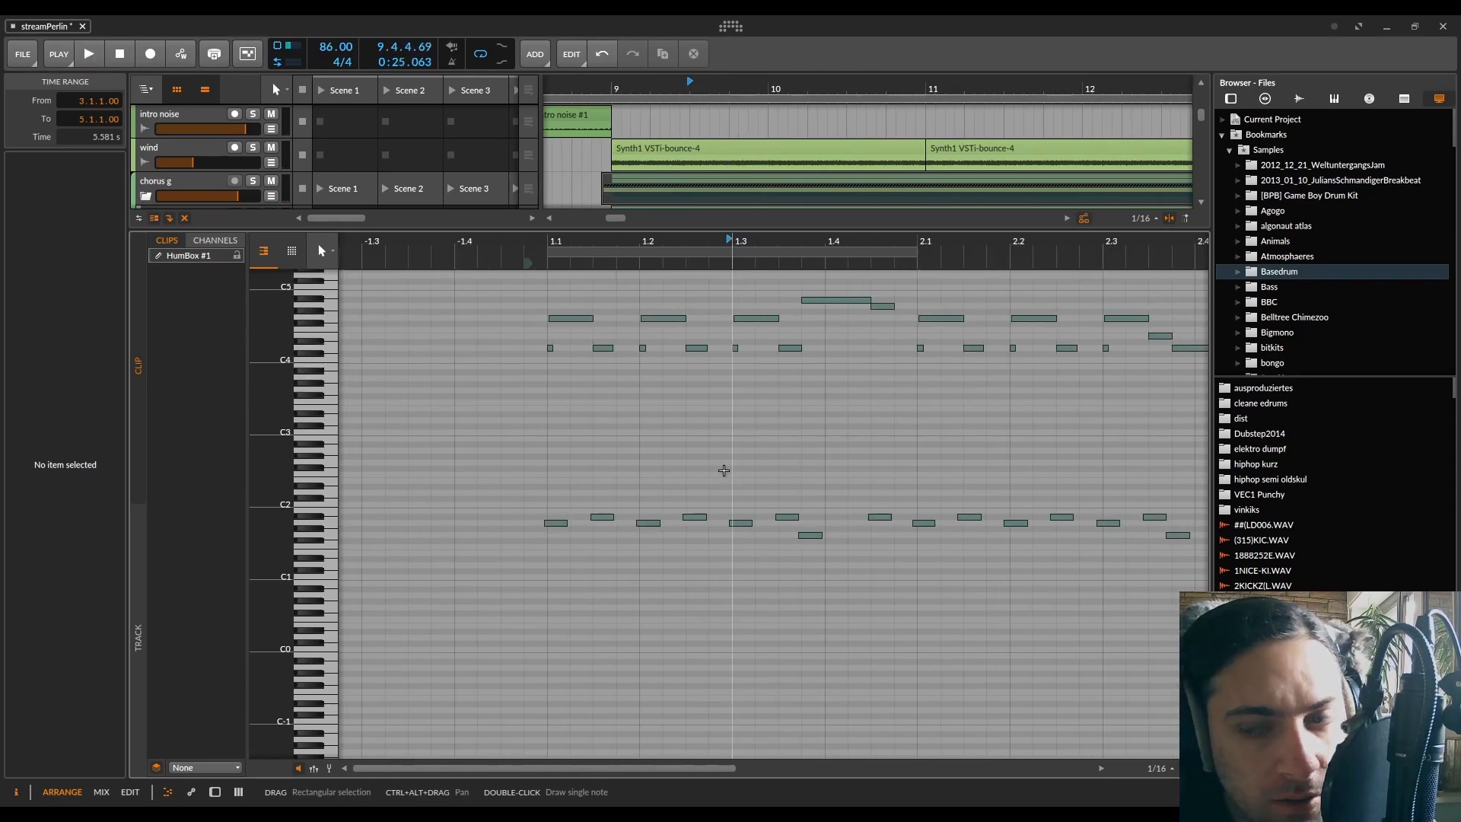
{"action": "scroll", "coordinate": [601, 510], "scroll_direction": "up", "scroll_amount": 7}
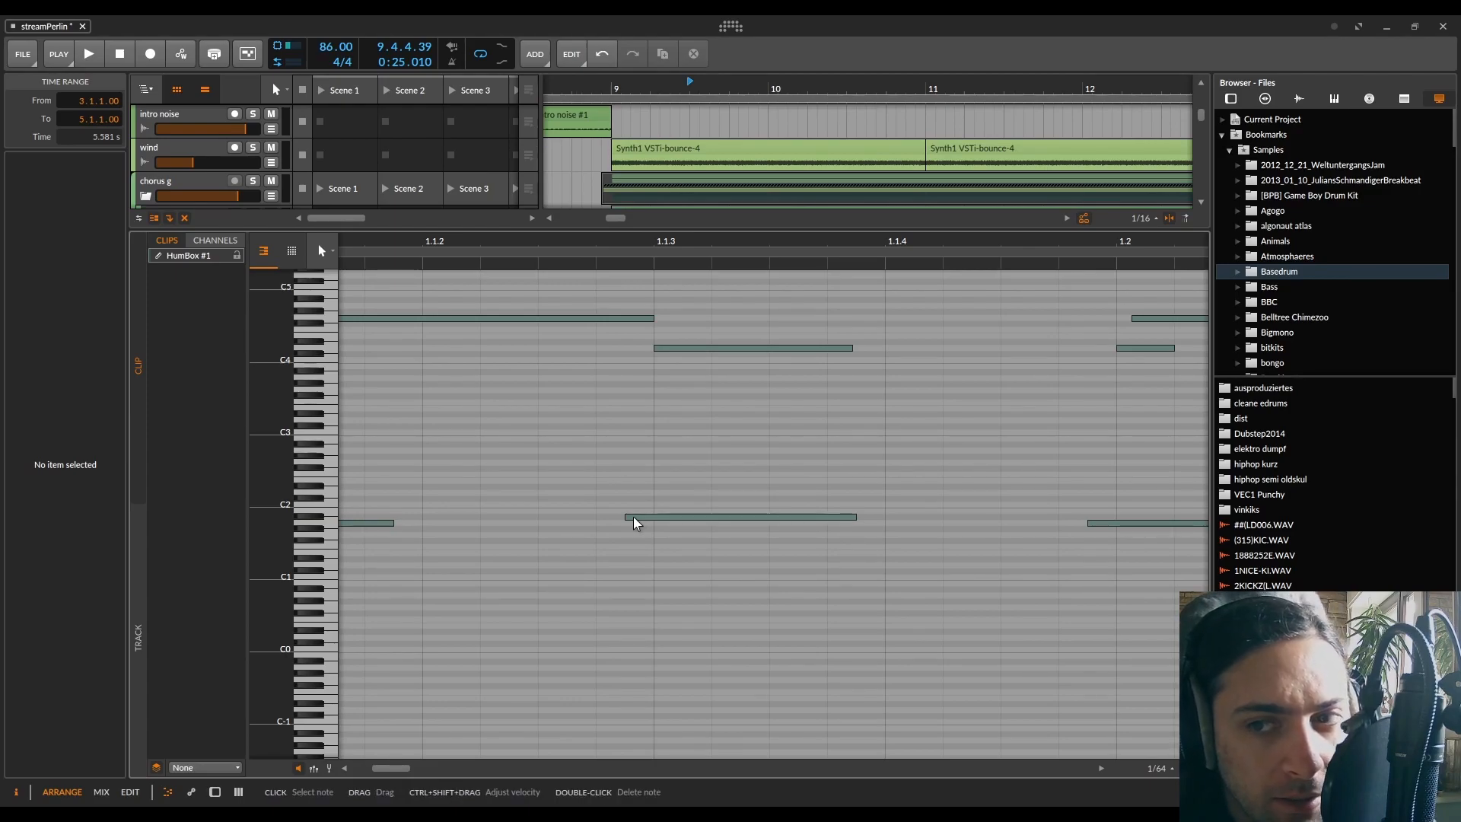
{"action": "left_click", "coordinate": [632, 523]}
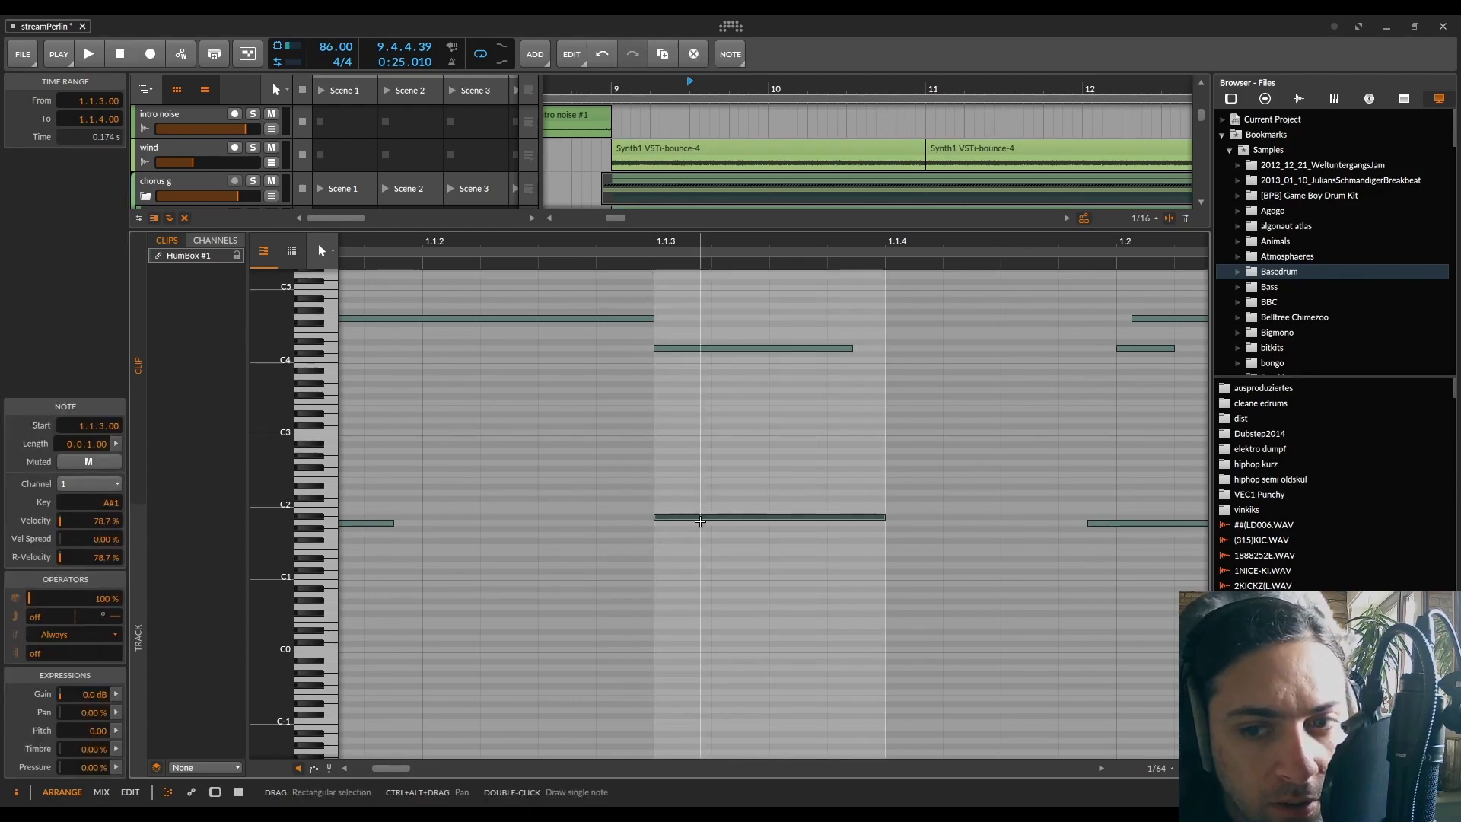
{"action": "scroll", "coordinate": [685, 522], "scroll_direction": "right", "scroll_amount": 3}
{"action": "scroll", "coordinate": [616, 518], "scroll_direction": "down", "scroll_amount": 5}
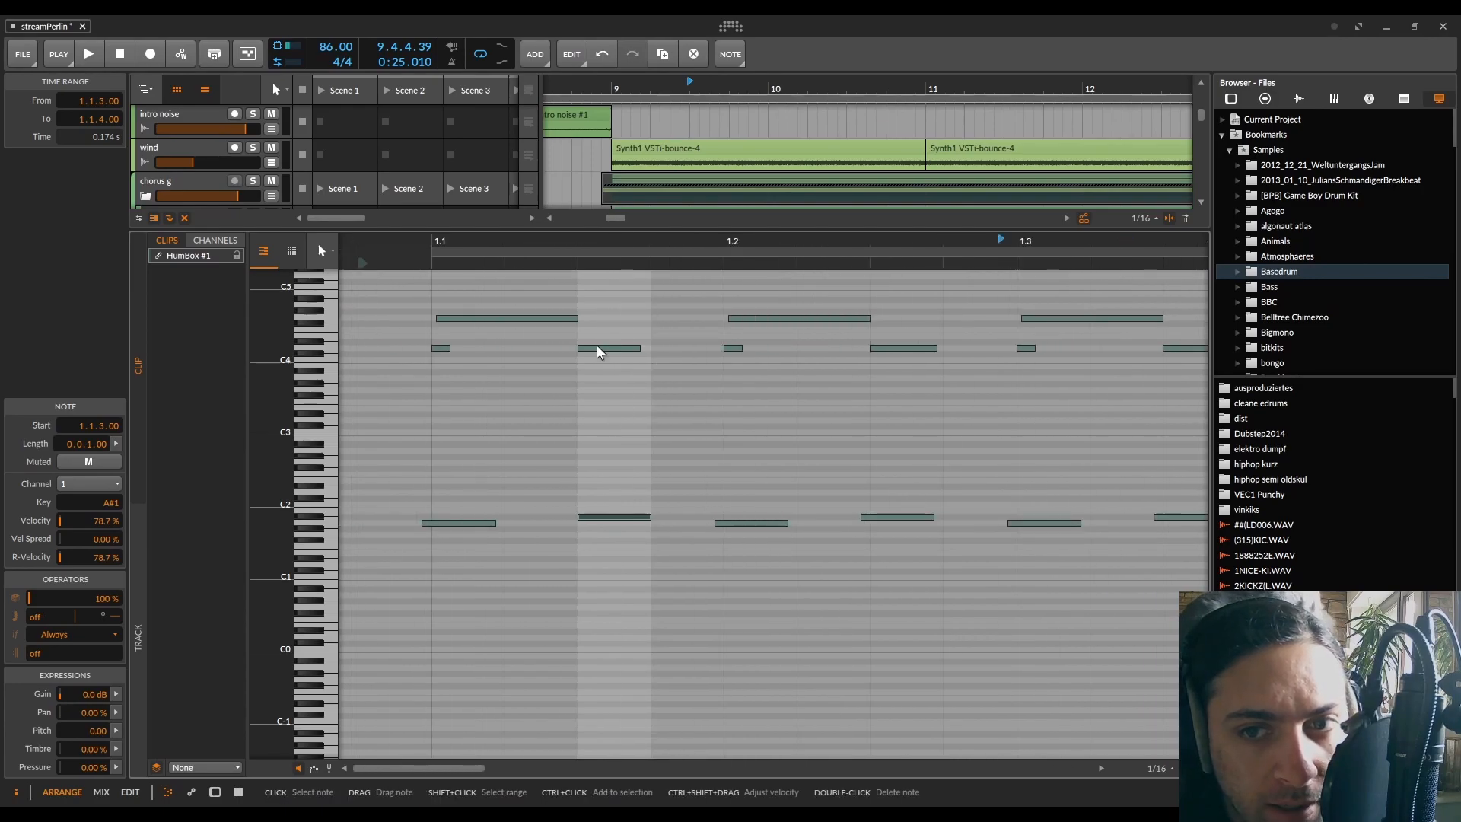
{"action": "left_click_drag", "start_coordinate": [461, 523], "coordinate": [471, 523]}
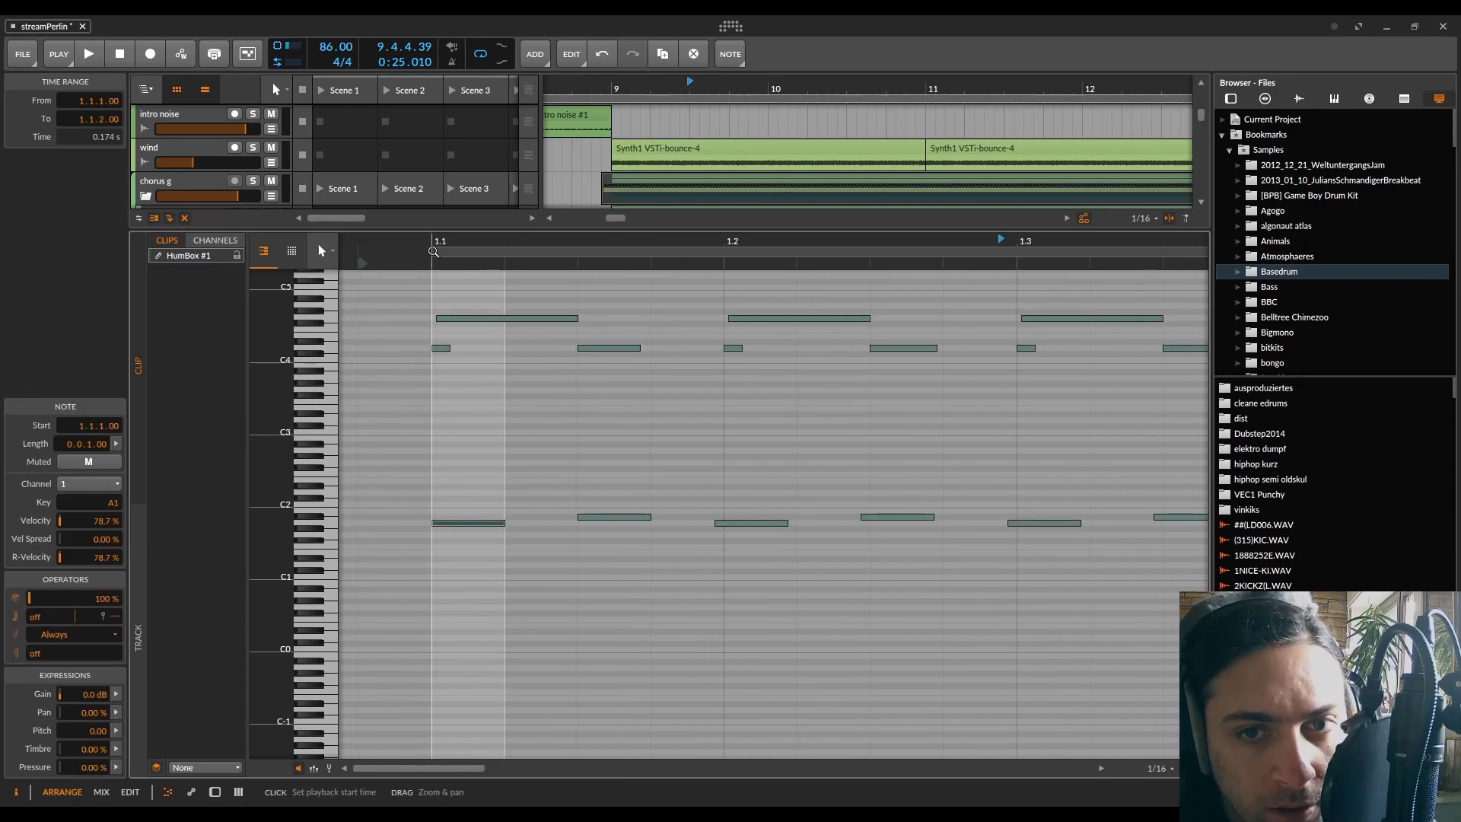
- Align all the low syllable-switching notes in HumBox #1 to the grid and play the clip from bar 1
{"action": "scroll", "coordinate": [465, 472], "scroll_direction": "down", "scroll_amount": 12}
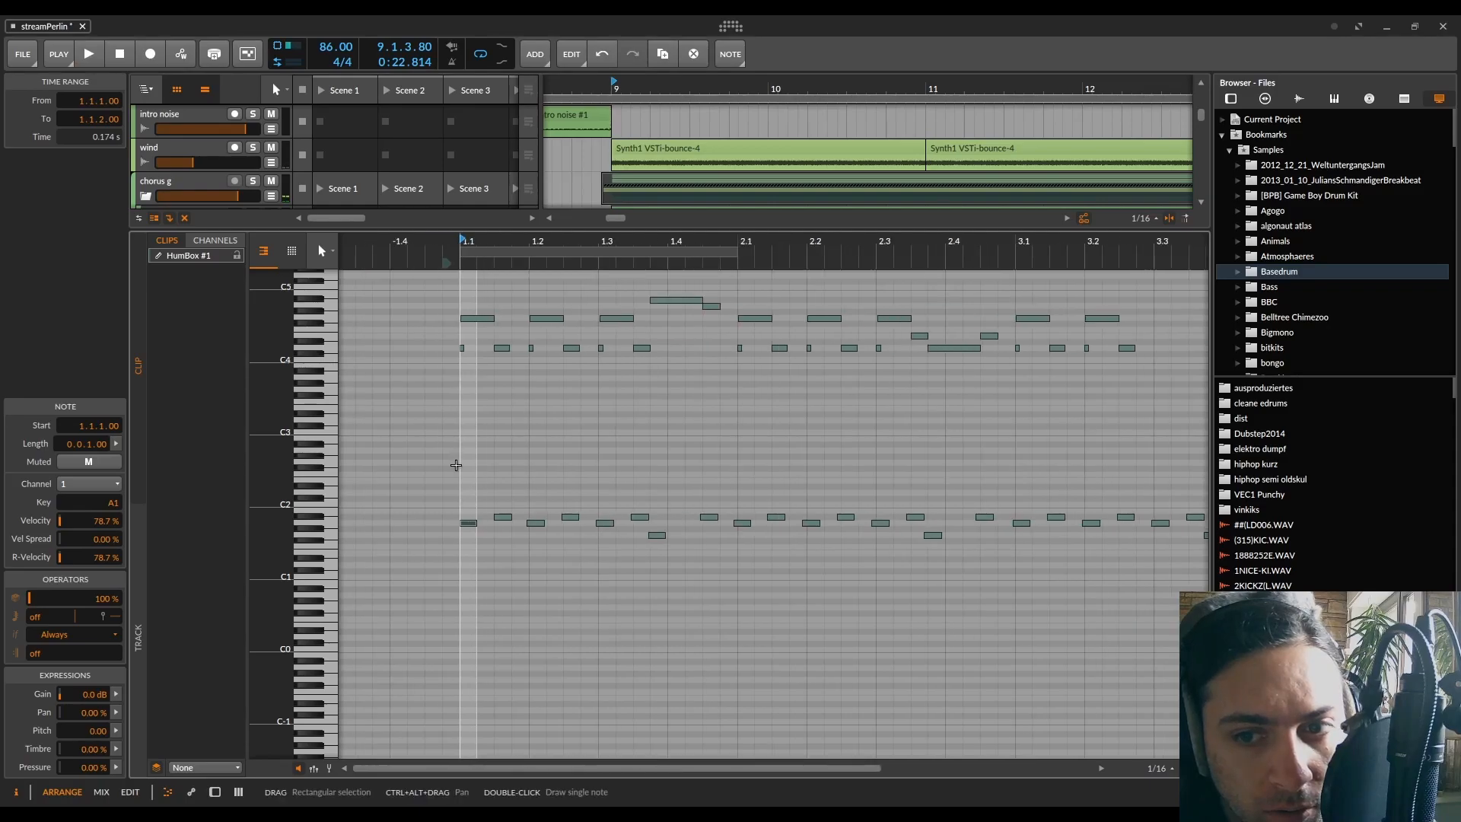
{"action": "key", "text": "ctrl+a"}
{"action": "key", "text": "space"}
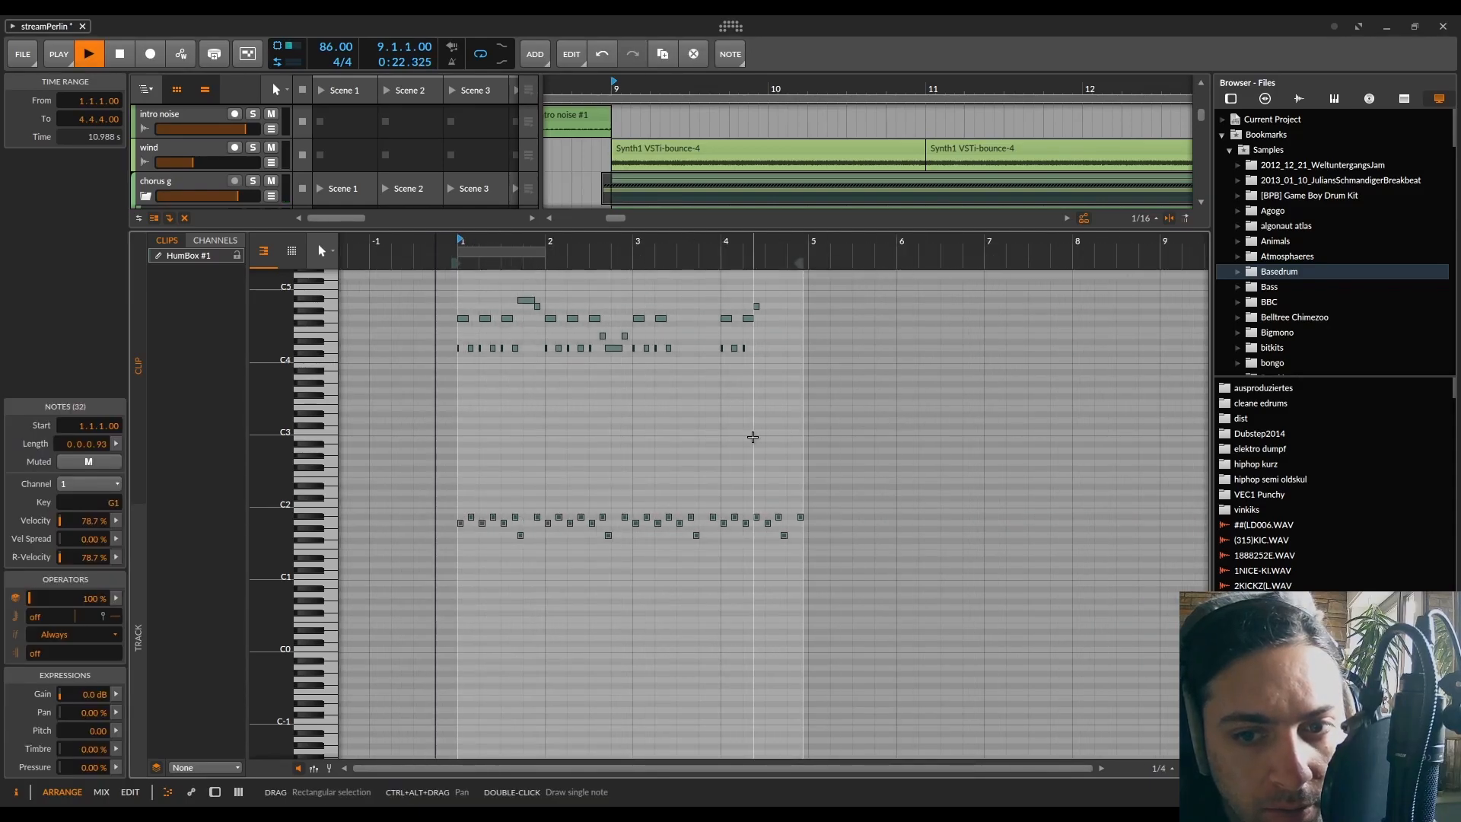
{"action": "scroll", "coordinate": [478, 456], "scroll_direction": "up", "scroll_amount": 5}
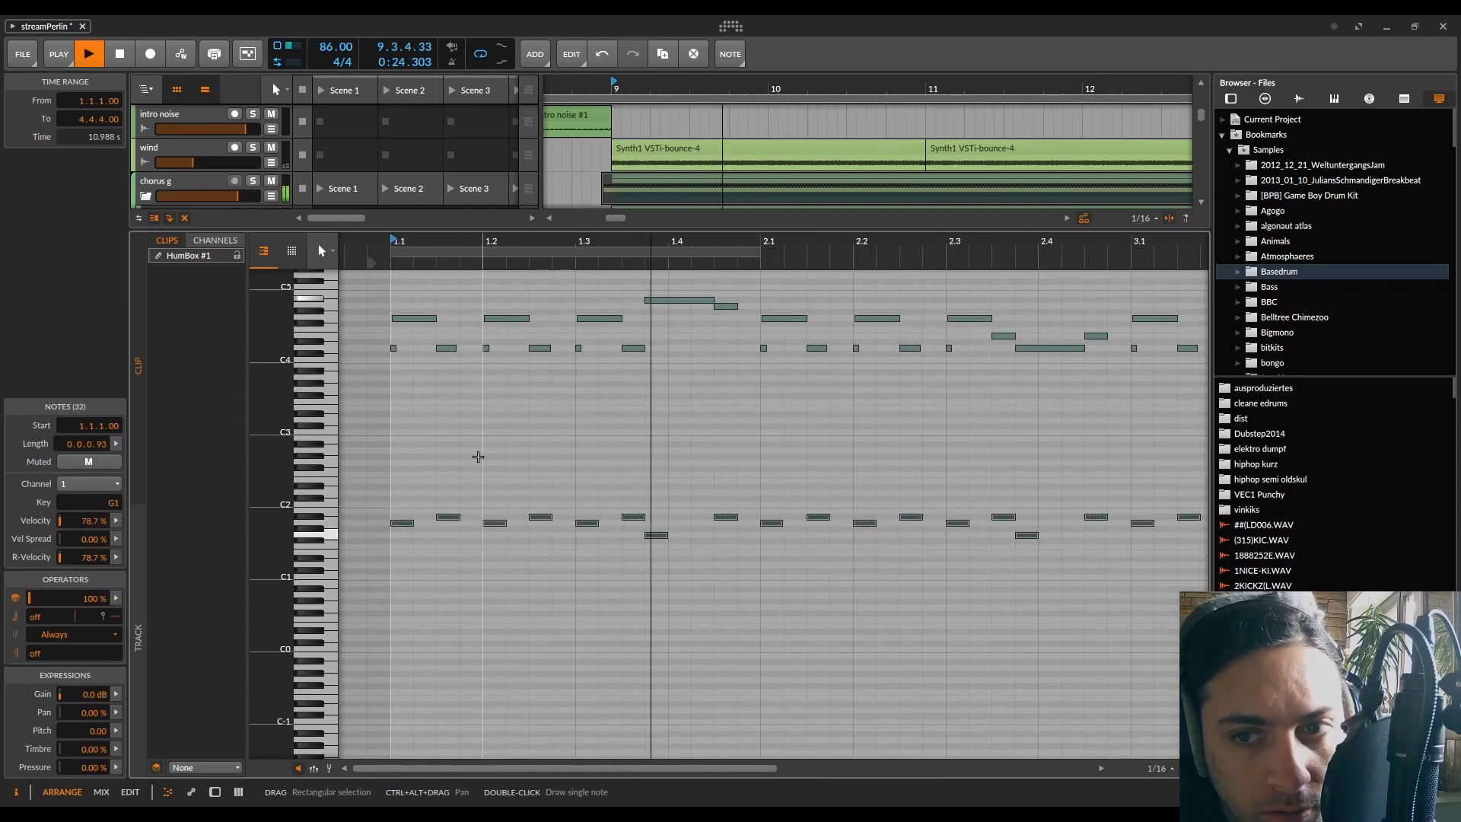
{"action": "left_click", "coordinate": [599, 457]}
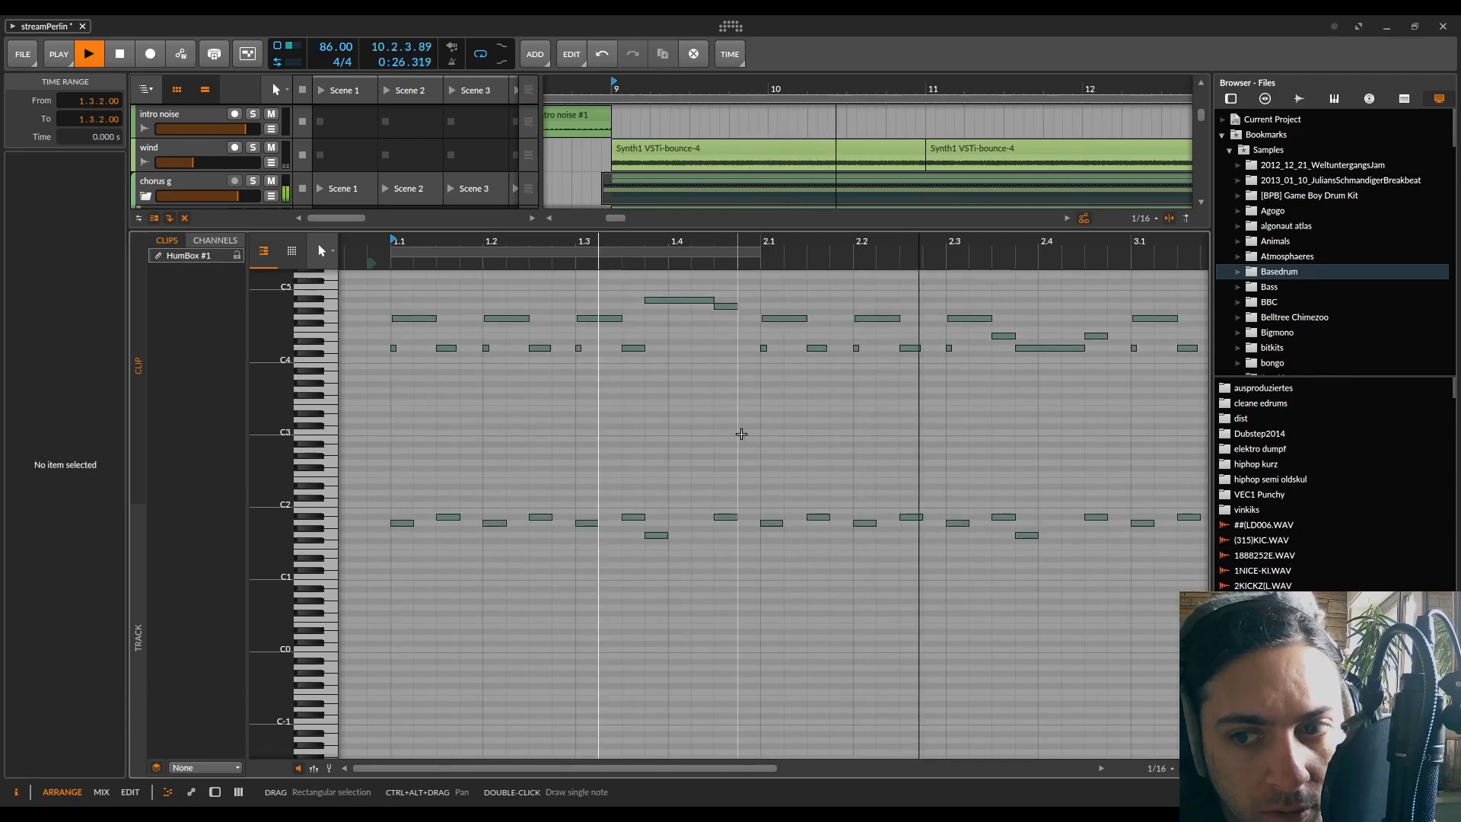
{"action": "scroll", "coordinate": [742, 434], "scroll_direction": "down", "scroll_amount": 3}
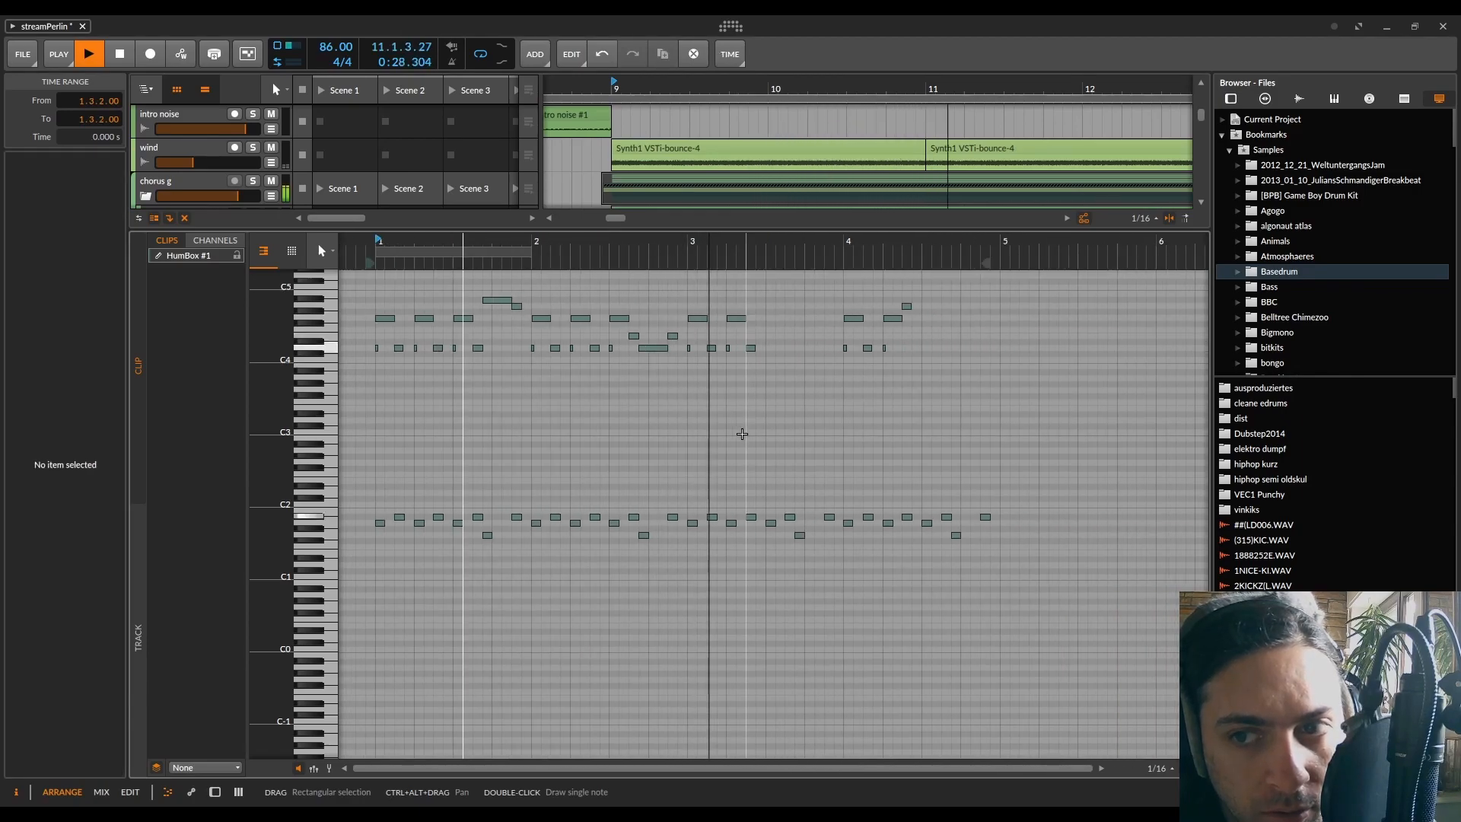
{"action": "key", "text": "space"}
- Return to the device view, mute the nekomnc humbox g group during playback for comparison, and unmute it
{"action": "key", "text": "d"}
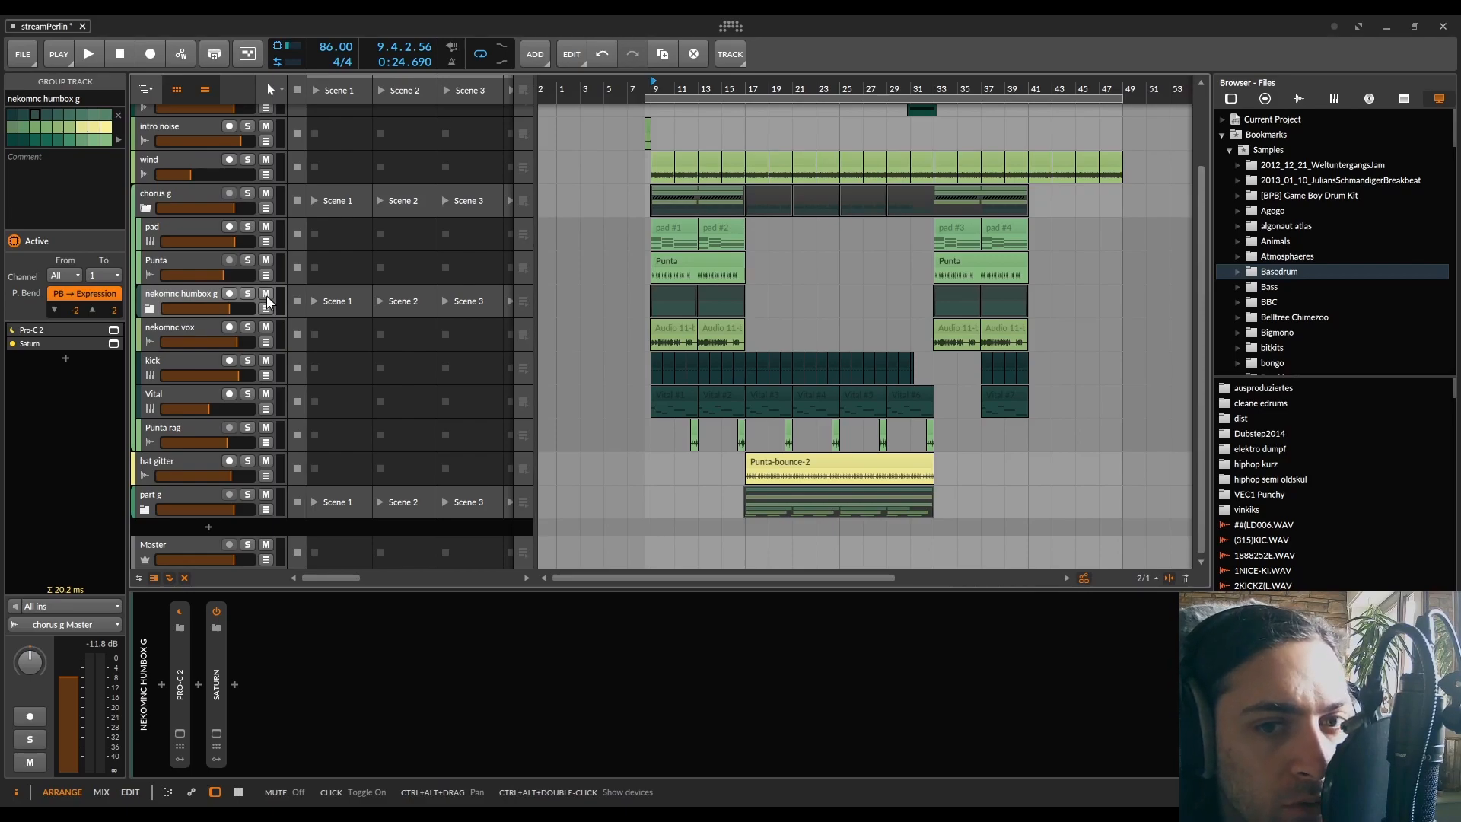
{"action": "left_click", "coordinate": [265, 294]}
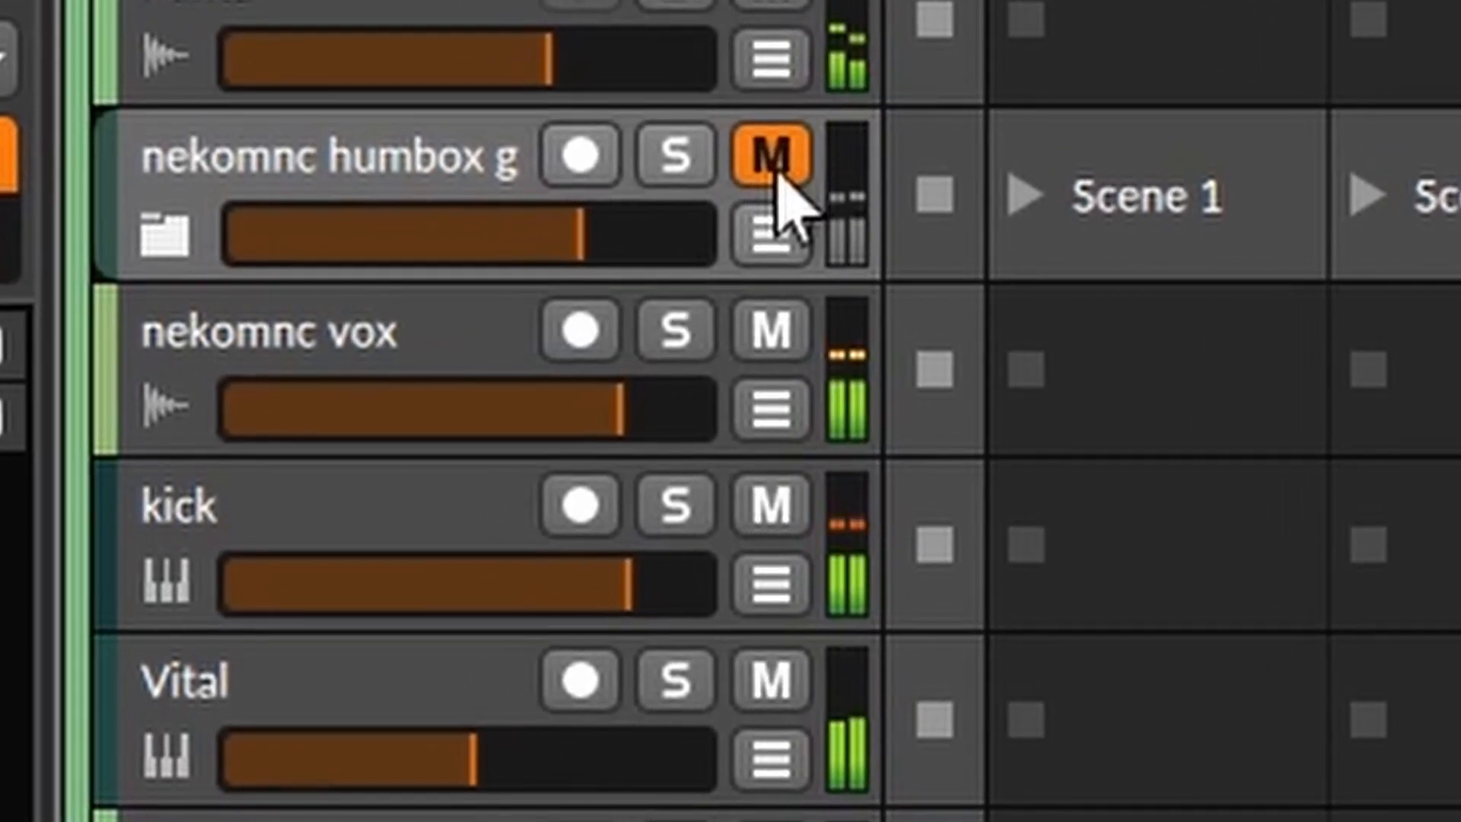
{"action": "left_click", "coordinate": [775, 164]}
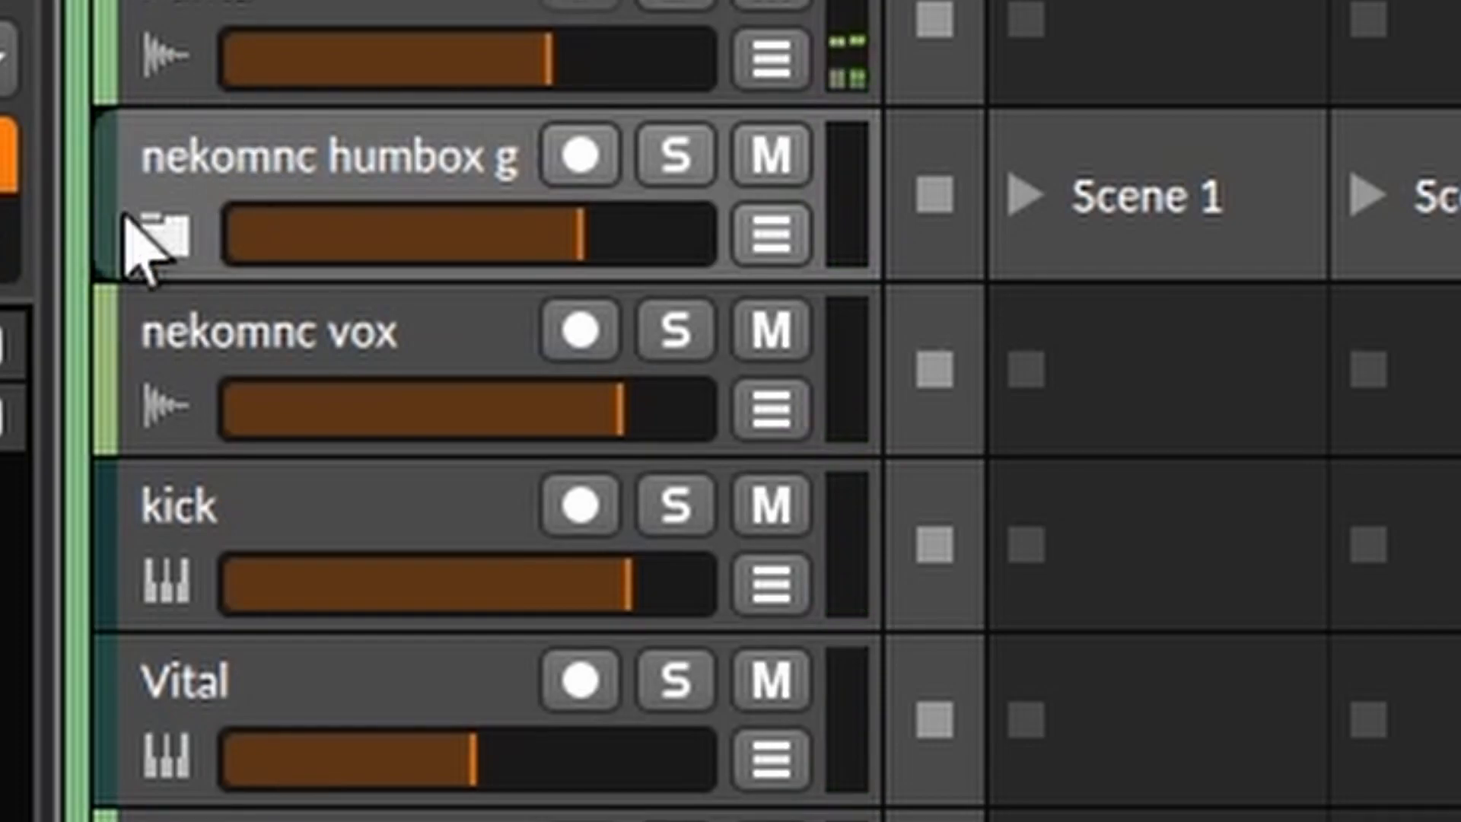
- Unfold the nekomnc humbox g group to show its HumBox and consonants tracks, and select the group track
{"action": "left_click", "coordinate": [168, 230]}
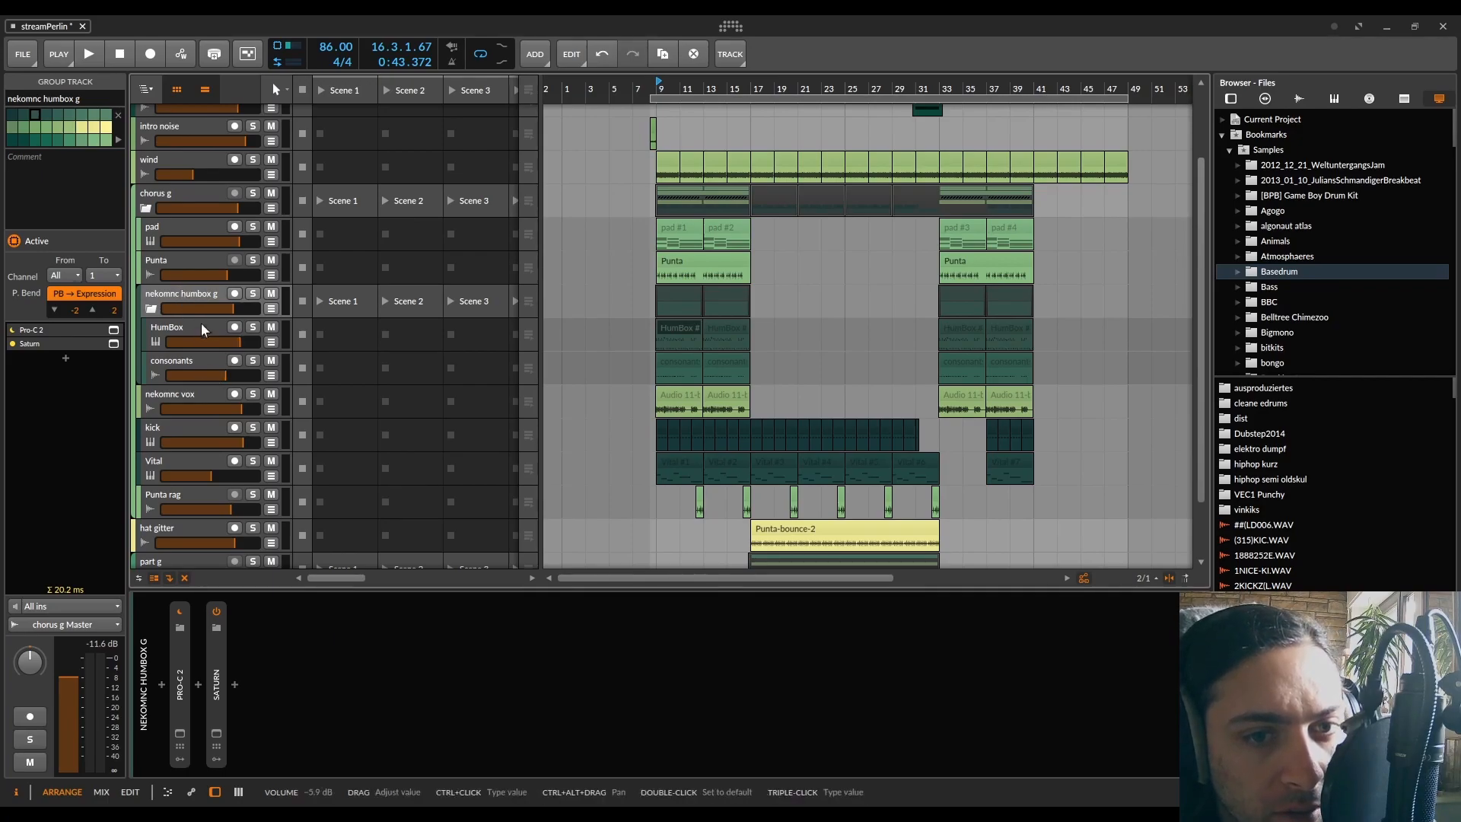
{"action": "left_click", "coordinate": [192, 395]}
{"action": "left_click", "coordinate": [172, 292]}
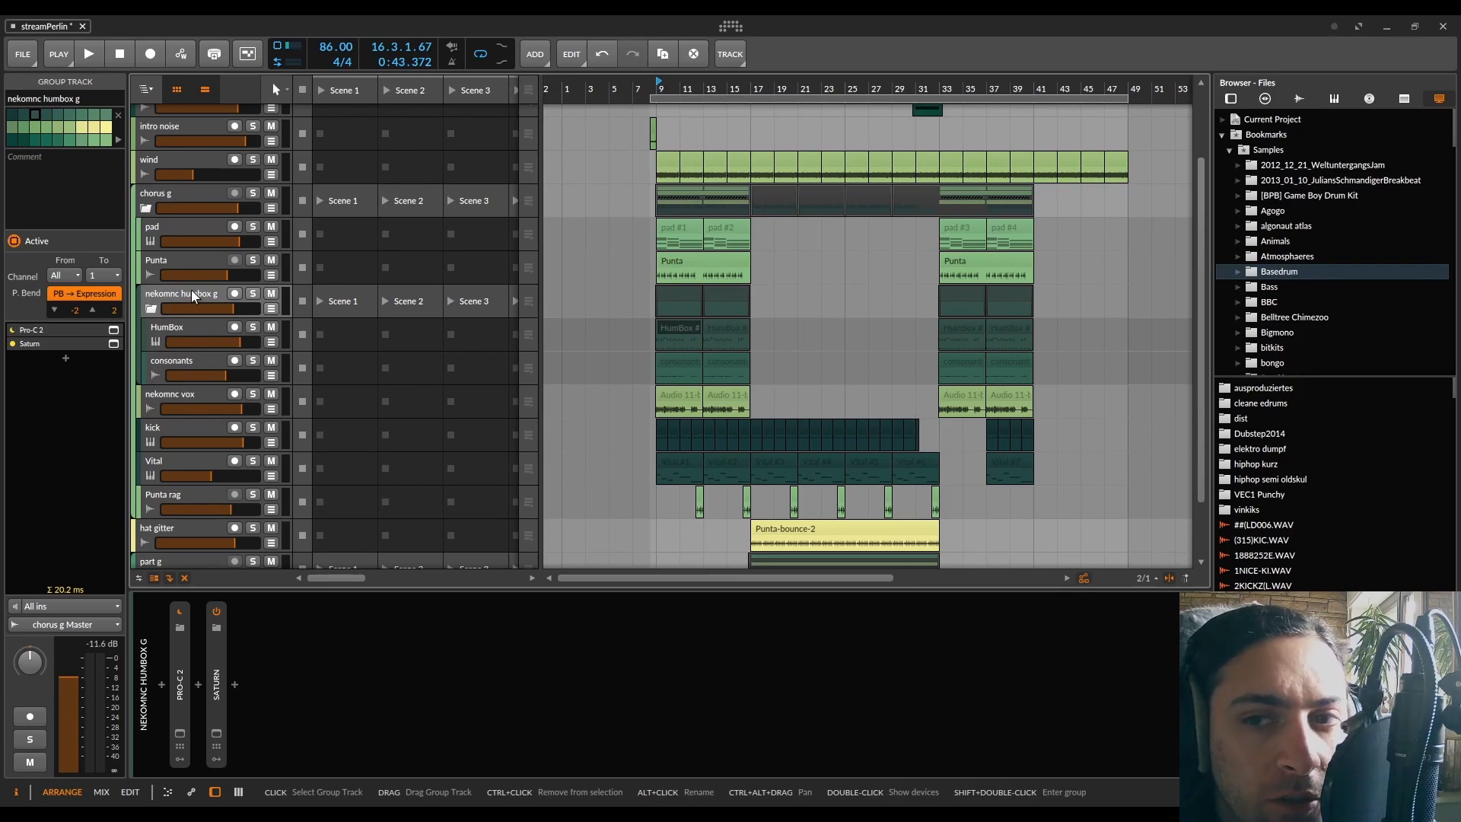
{"action": "scroll", "coordinate": [680, 335], "scroll_direction": "up", "scroll_amount": 3}
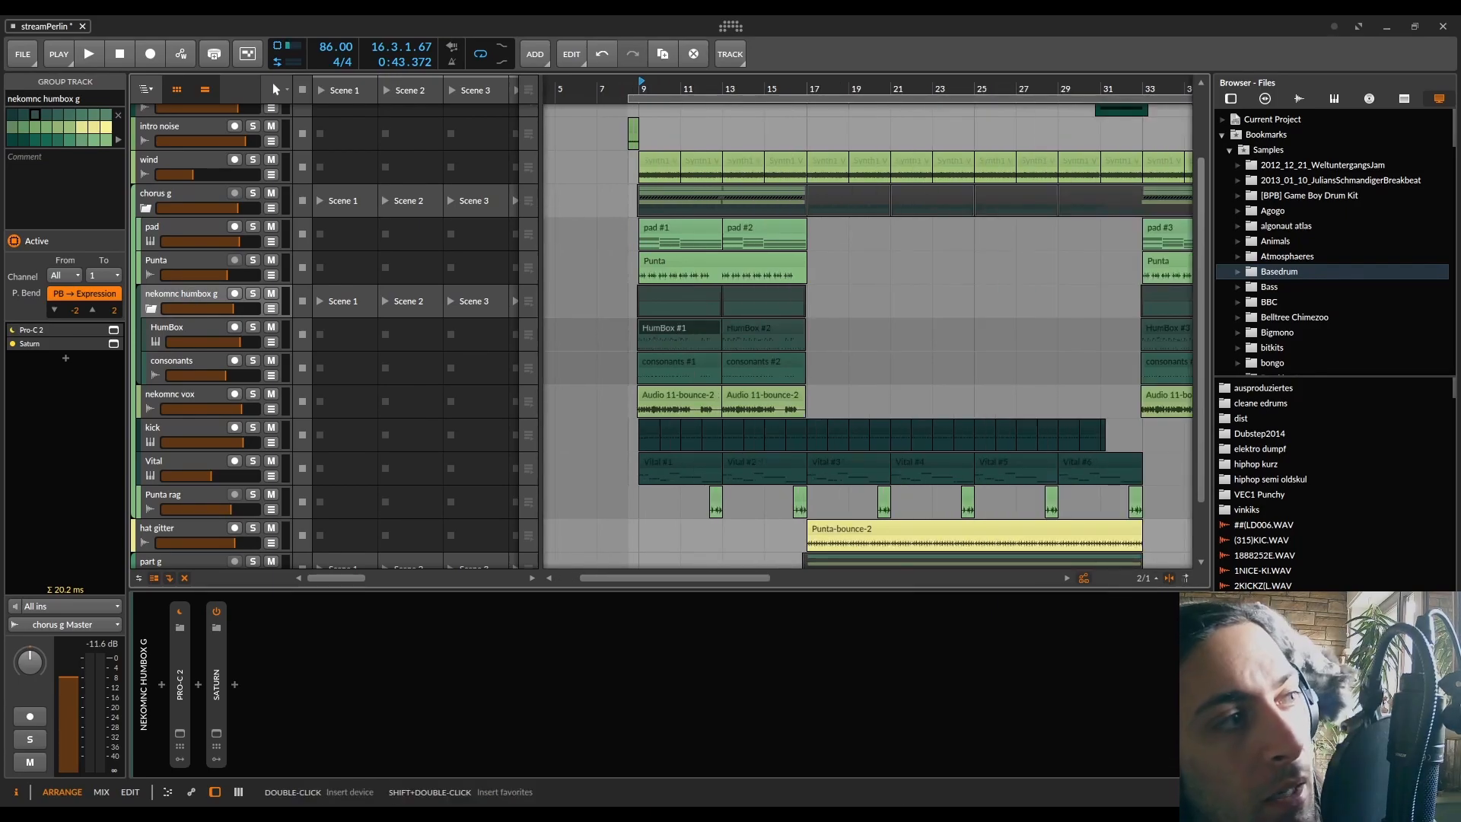